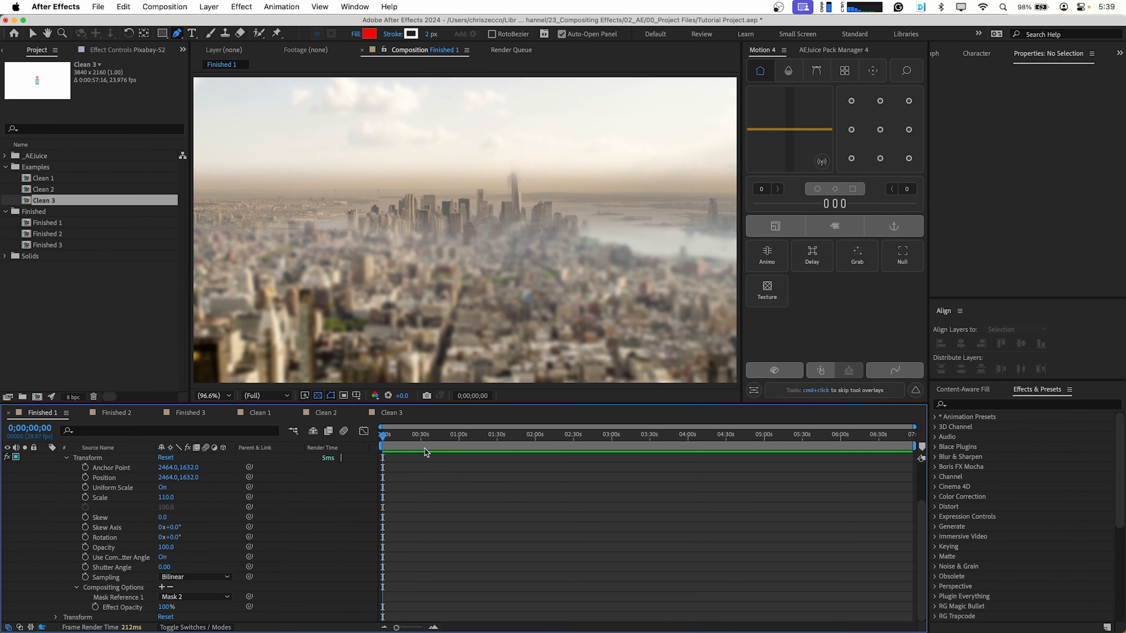
- Compare the Finished 1 city photo with and without its Fast Box Blur, Lumetri Color and Transform effects
mouse_move(386, 438)
mouse_down()
mouse_move(450, 438)
mouse_move(382, 438)
mouse_up()
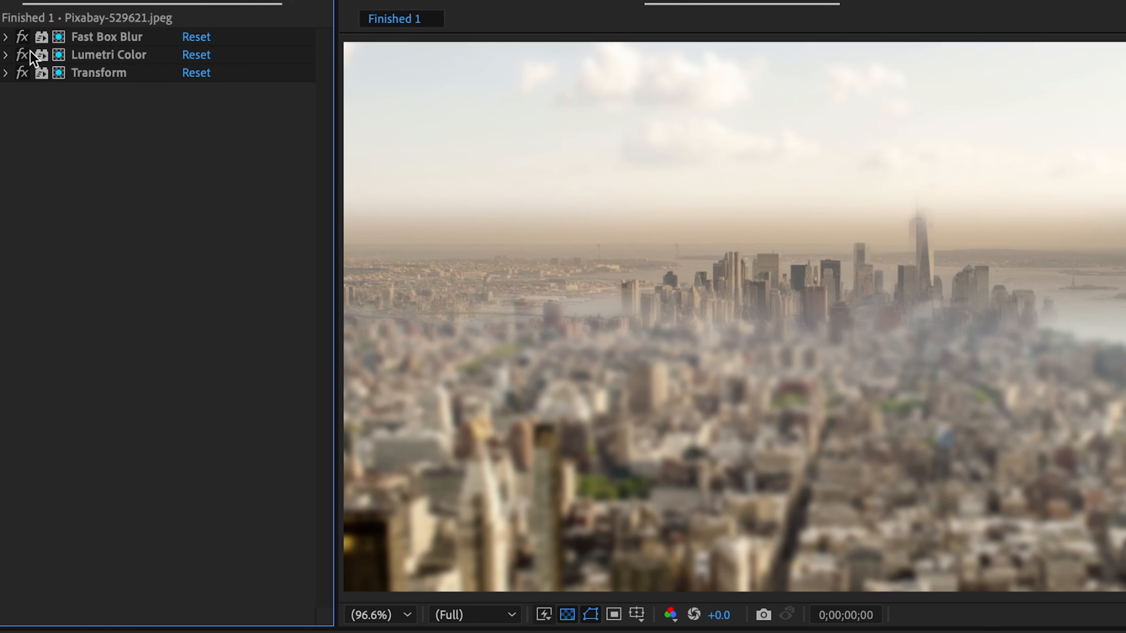
drag(20, 40, 20, 83)
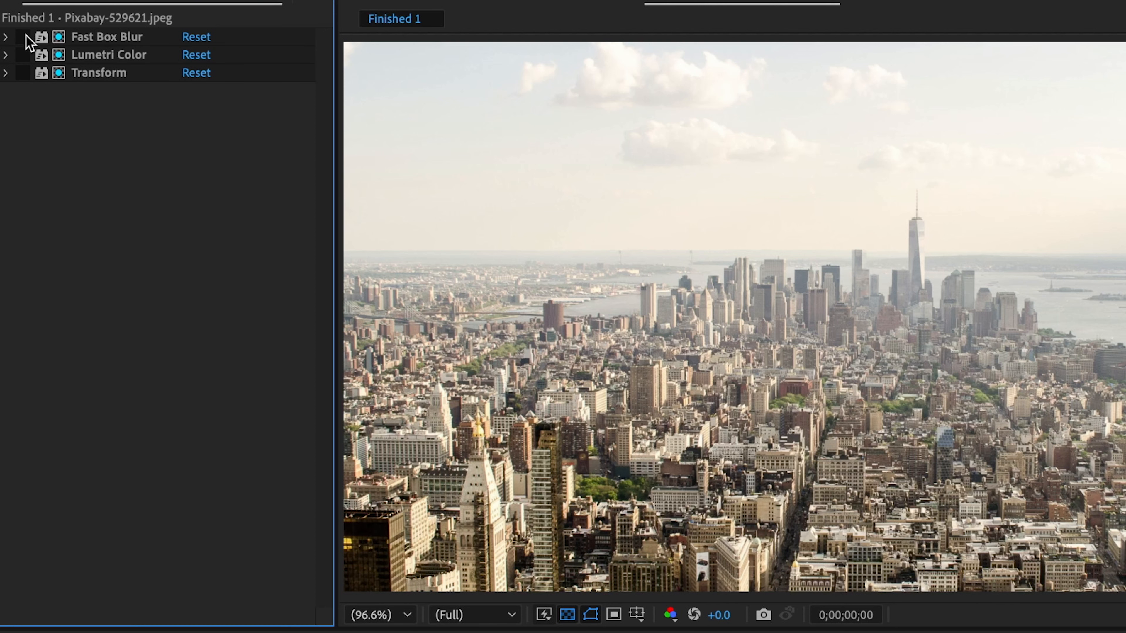
drag(22, 37, 22, 94)
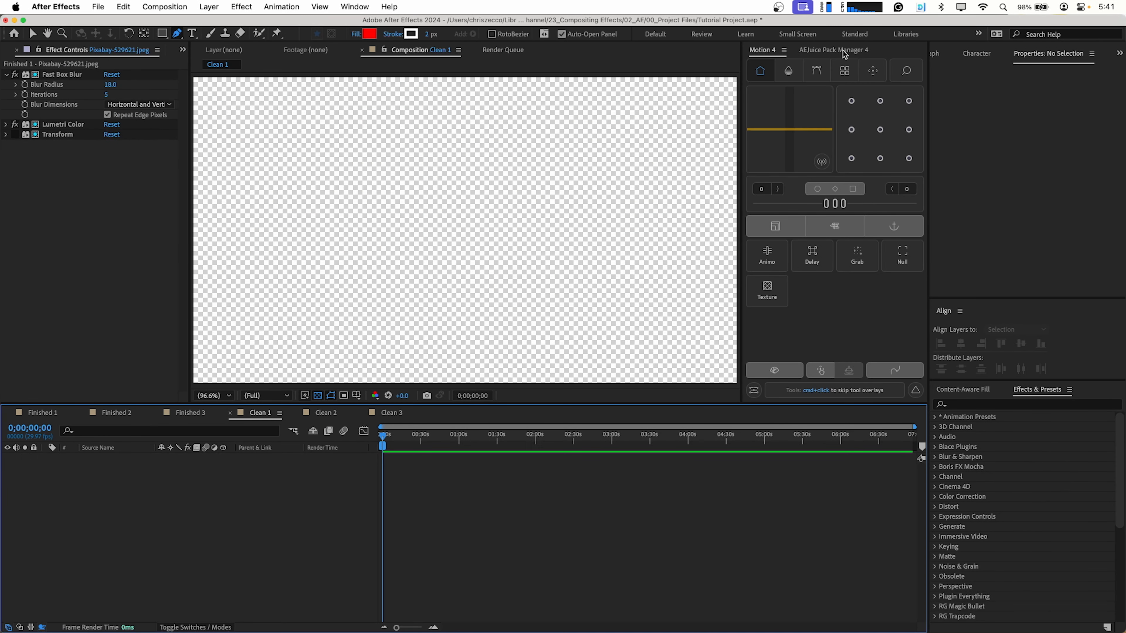
- Search AEJuice Pack Manager's Pexels Videos collection for "Aerial City"
click(844, 51)
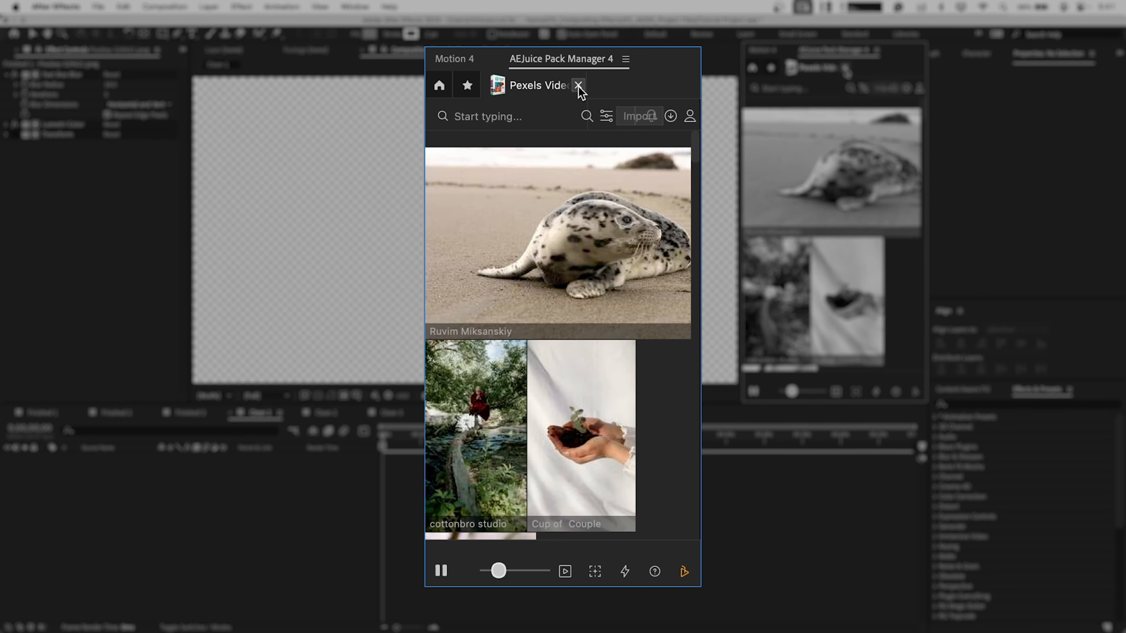
click(578, 85)
click(440, 84)
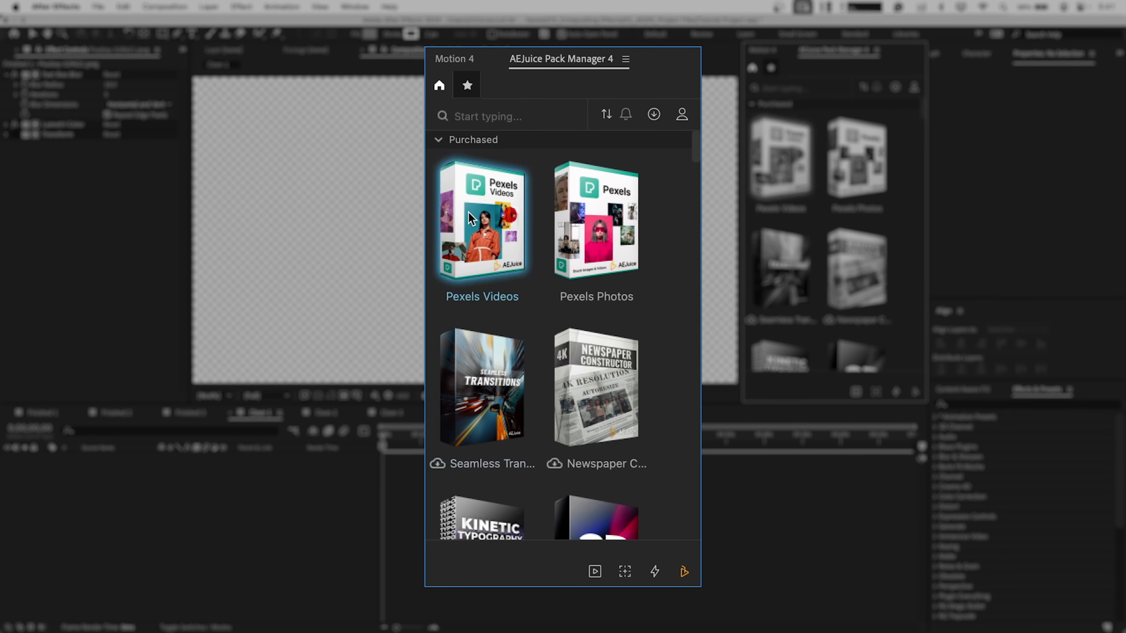
click(483, 223)
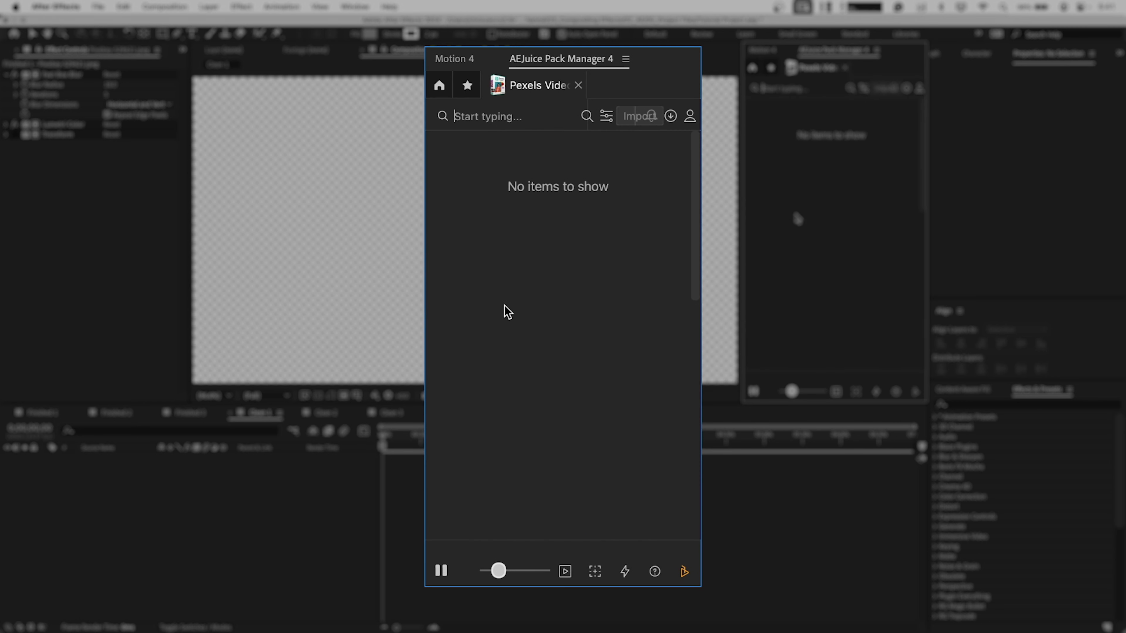
text(Aerial City)
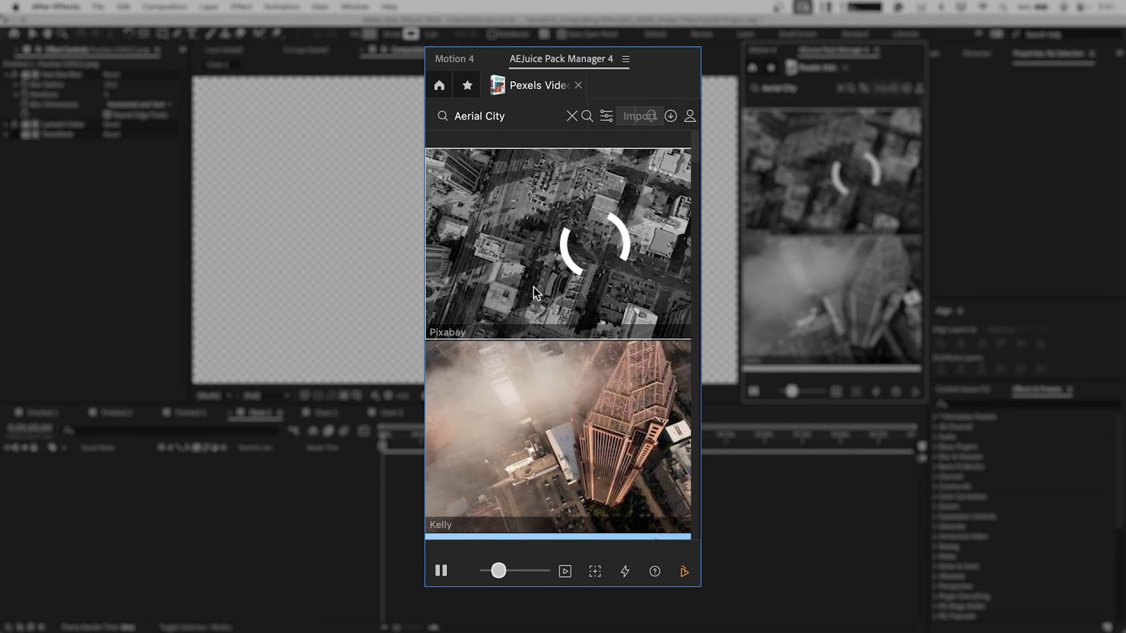
- Find the dusk aerial city clip with the lit elevated highway and import it into the Clean 1 composition
scroll(533, 293, down, 15)
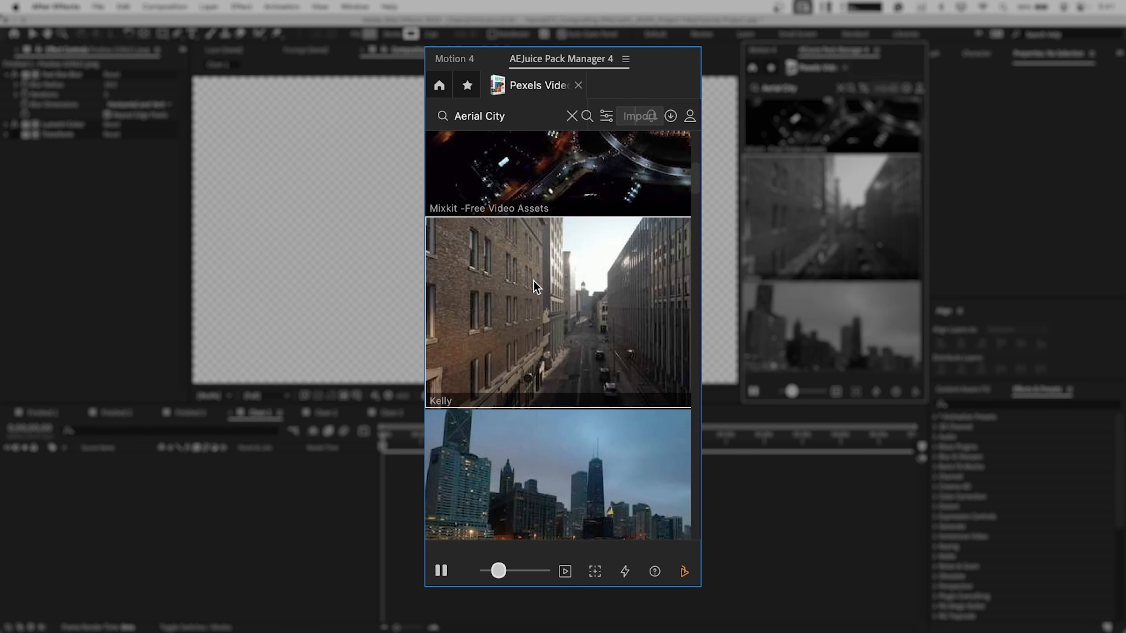
scroll(533, 280, down, 10)
scroll(534, 280, down, 15)
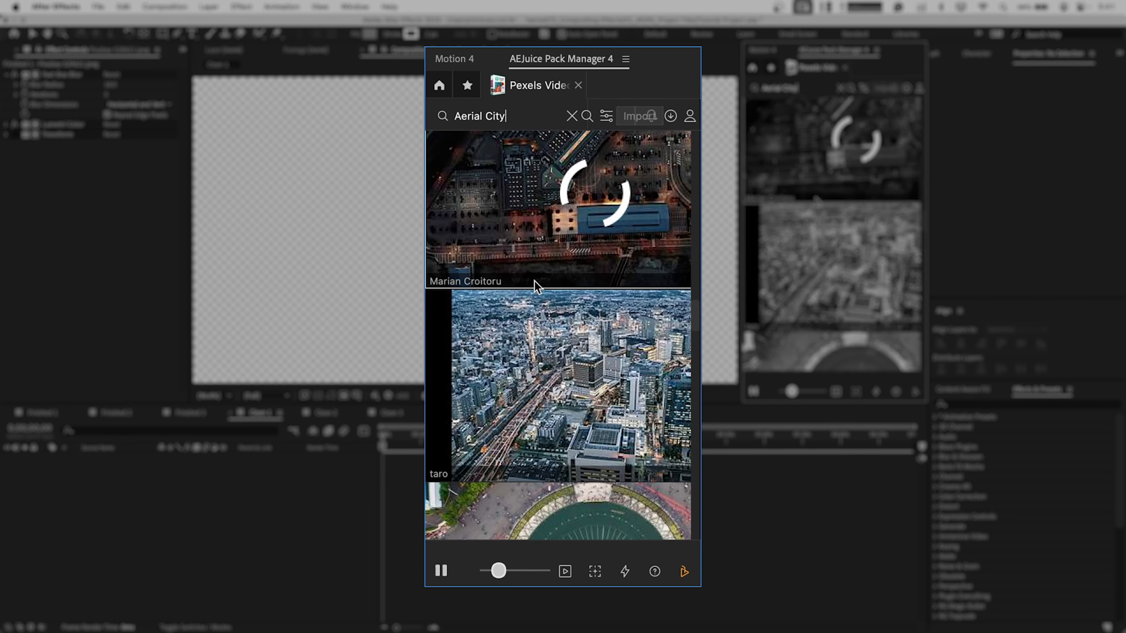
scroll(536, 287, down, 1)
click(536, 286)
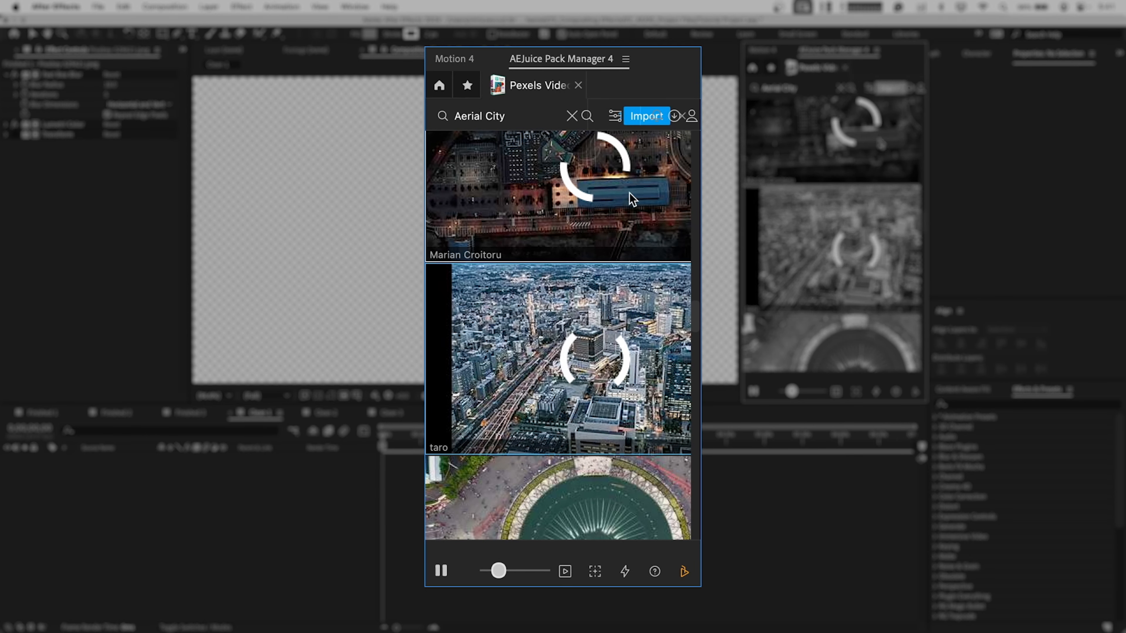
click(641, 121)
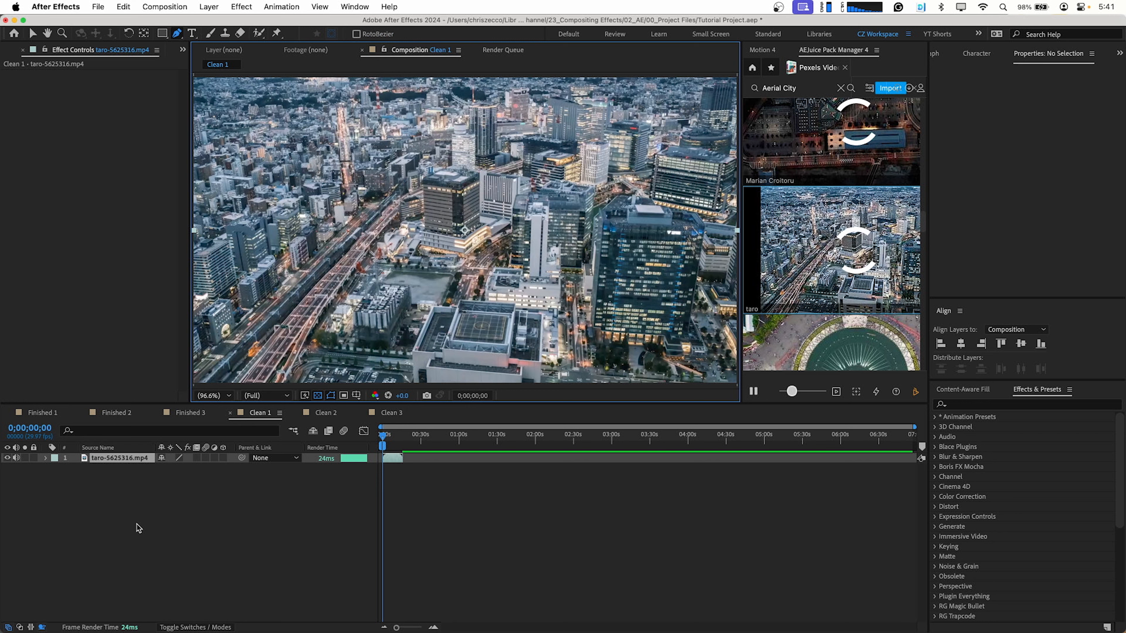
- Trim the Clean 1 composition to the city clip's duration and move the playhead to 0;00;03;17
key(o)
key(n)
key(super+shift+x)
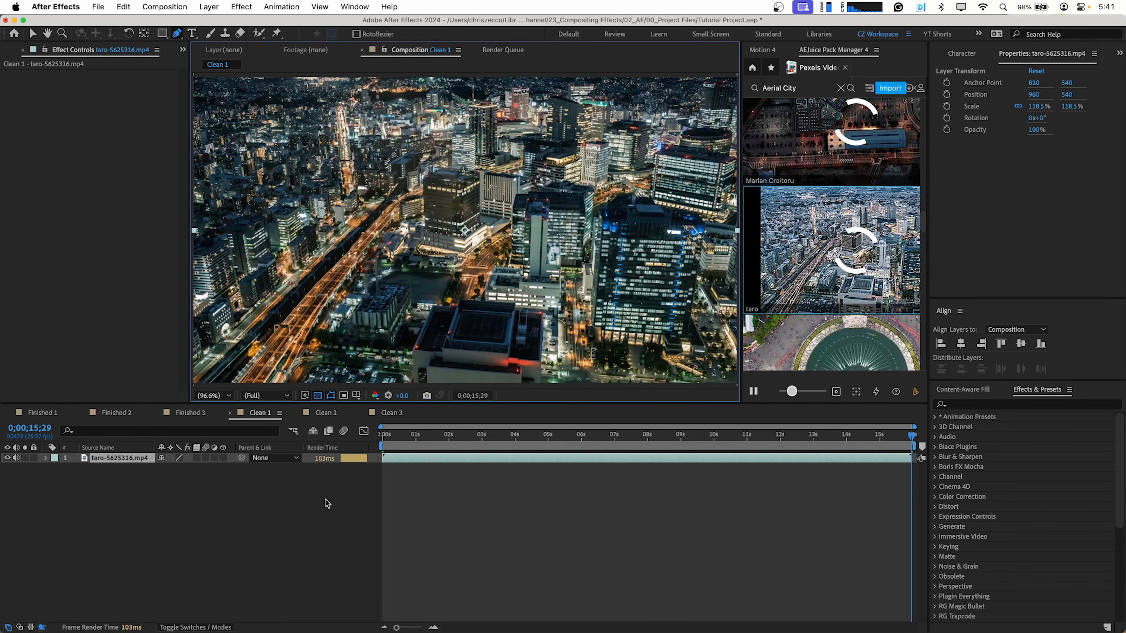
drag(403, 436, 501, 434)
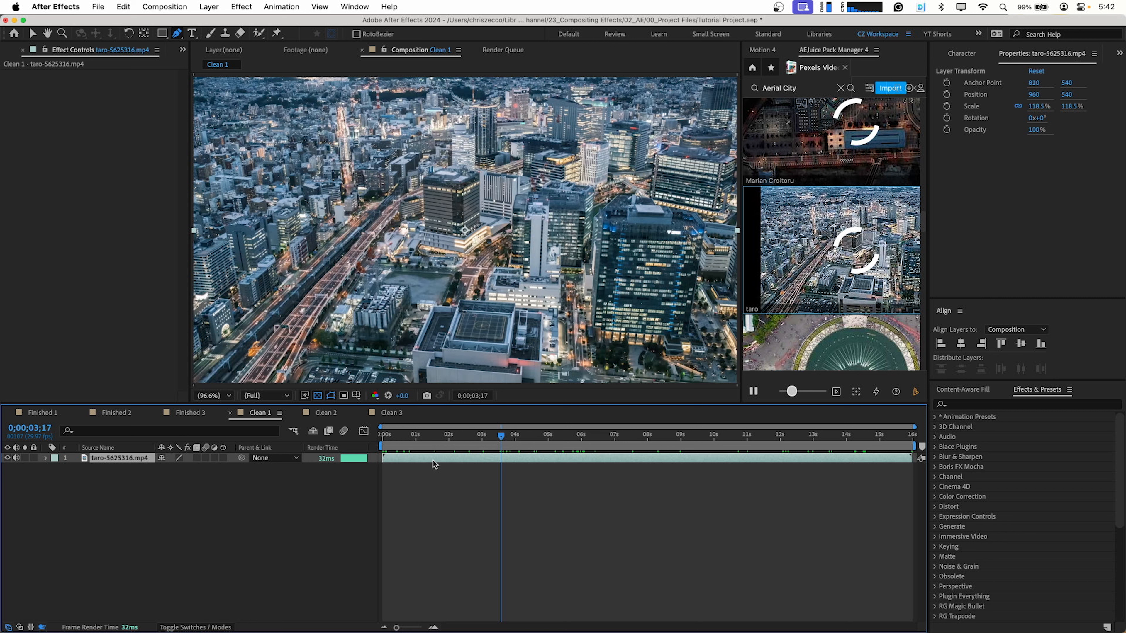
- Apply Fast Box Blur to the city clip with a Blur Radius of 8 and 5 Iterations
key(ctrl+space)
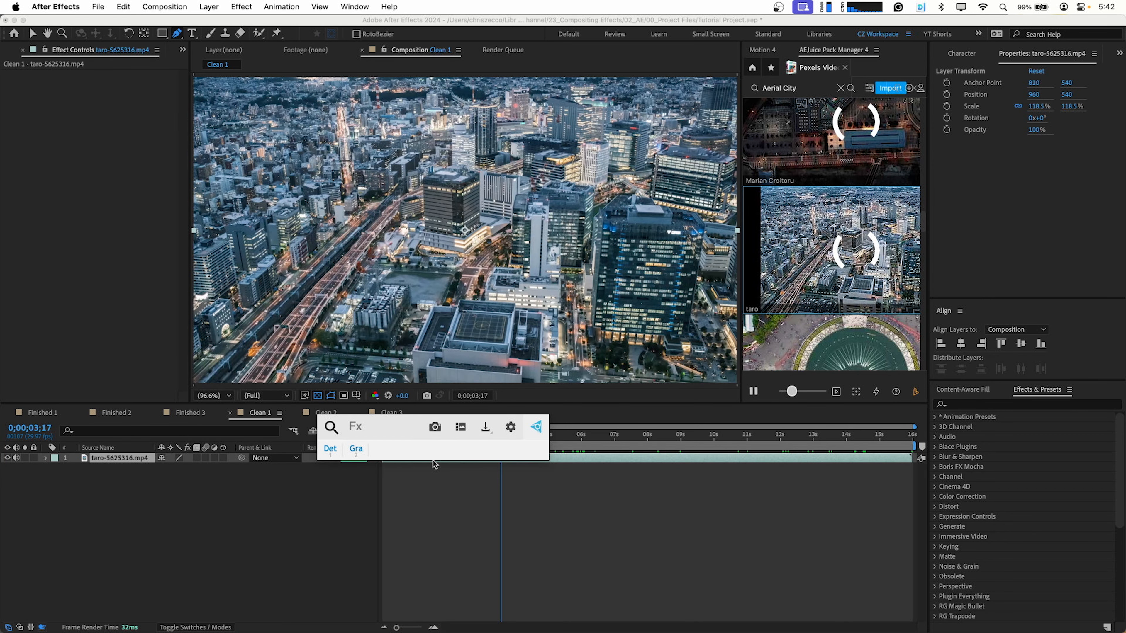
text(fast)
key(Return)
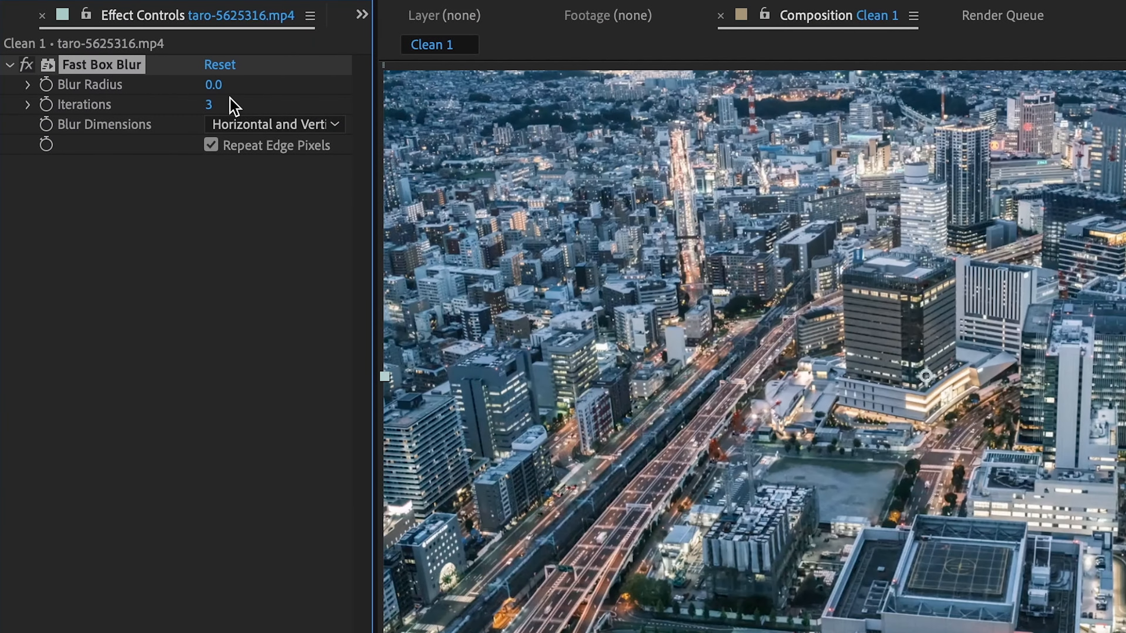
click(216, 85)
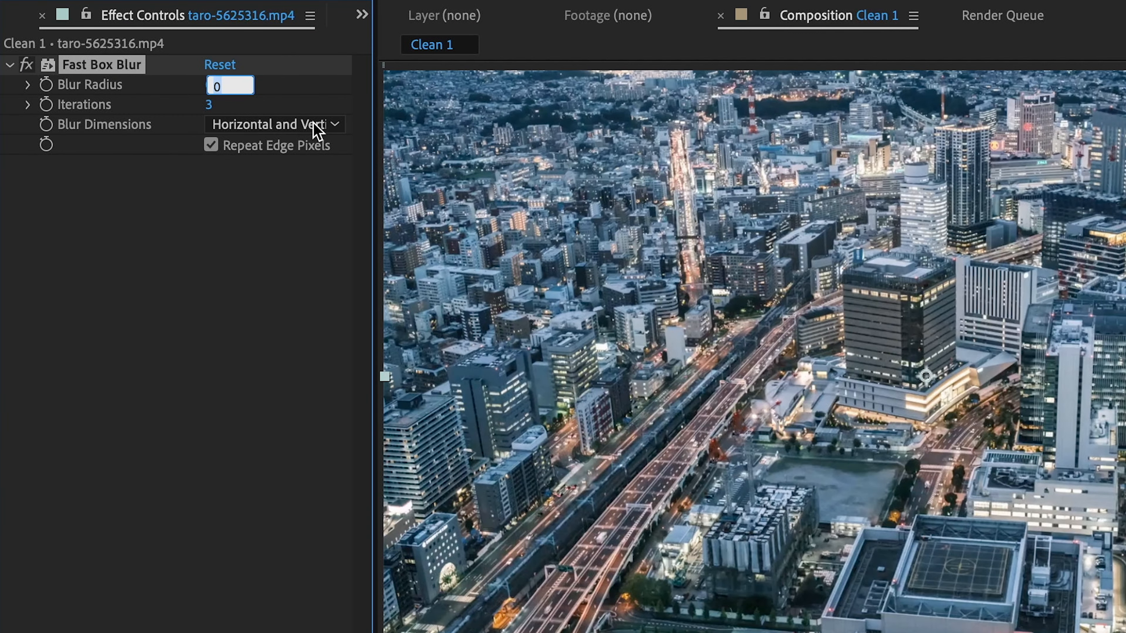
text(8)
key(Return)
click(209, 104)
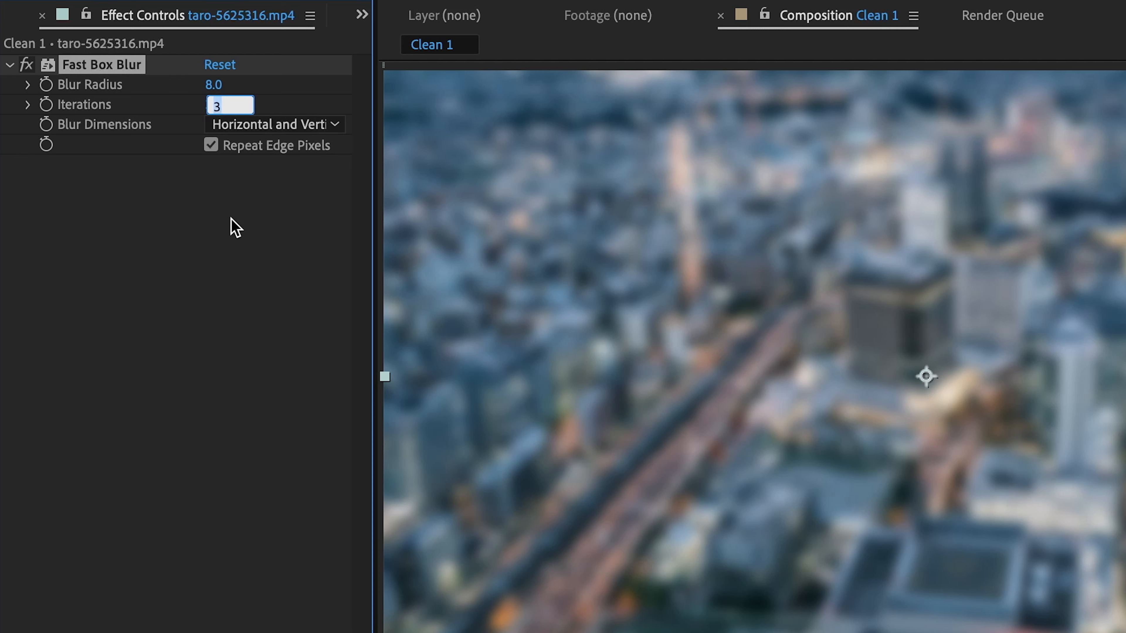
text(5)
key(Return)
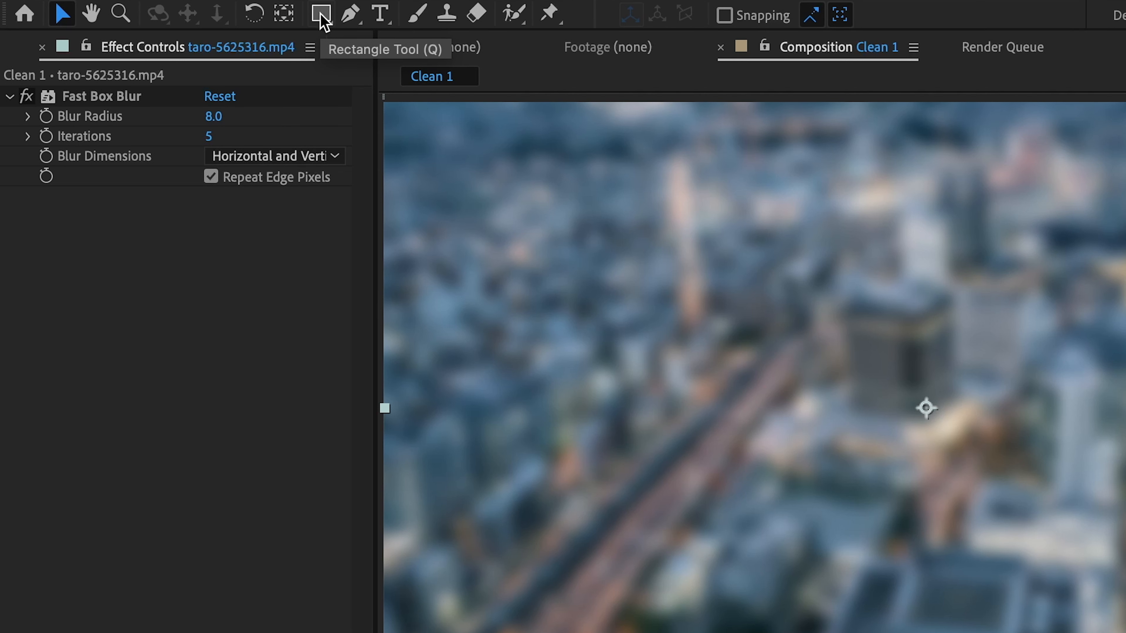
- Draw a thin horizontal rectangular mask across the middle of the city clip, extending past both sides of the frame
click(321, 13)
key(comma)
key(comma)
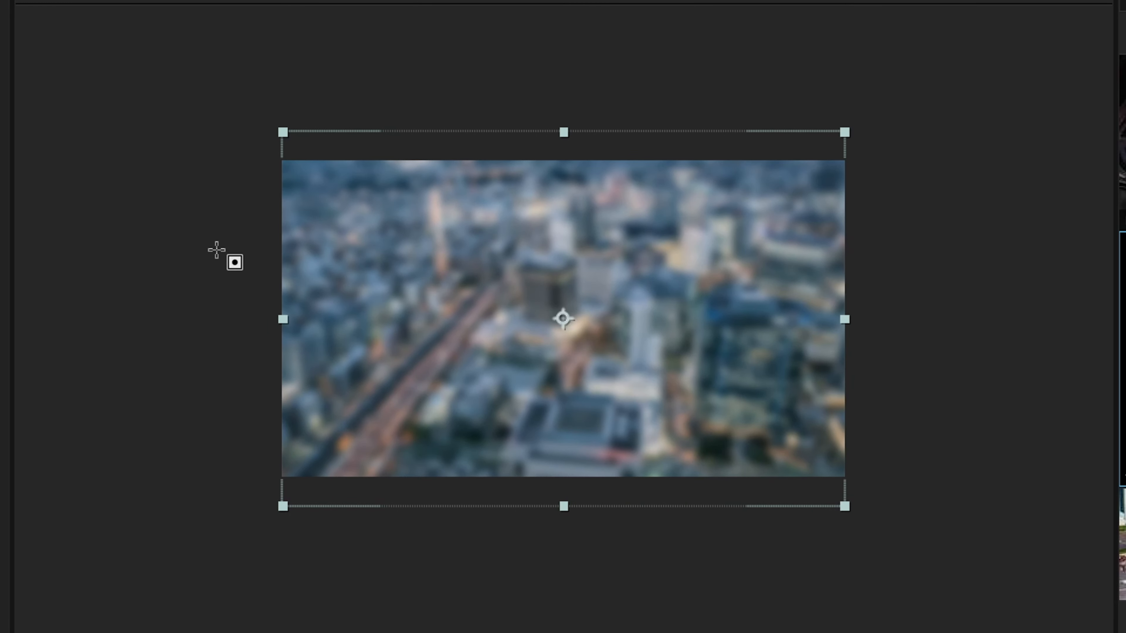
drag(218, 238, 910, 323)
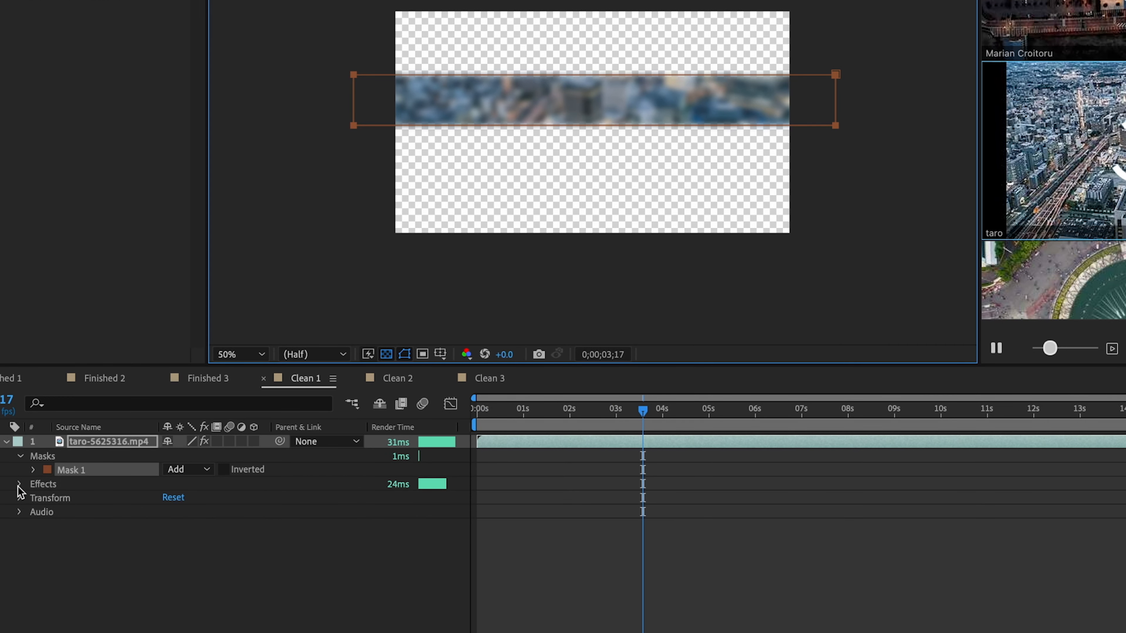
- Add Mask 1 as a mask reference in the Fast Box Blur's Compositing Options
click(19, 484)
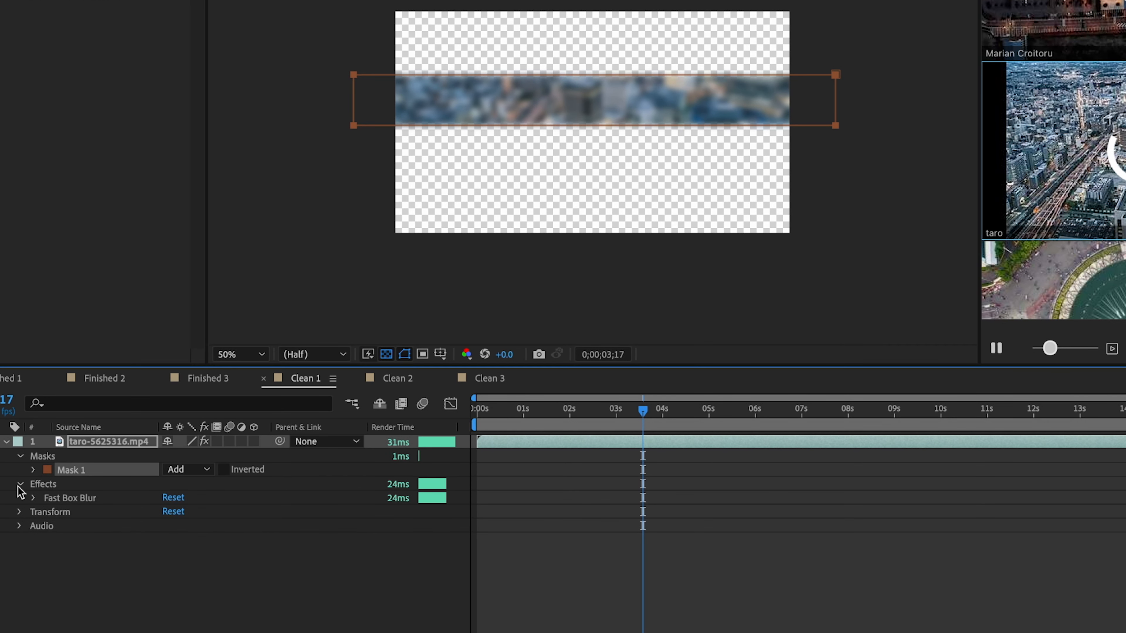
click(34, 499)
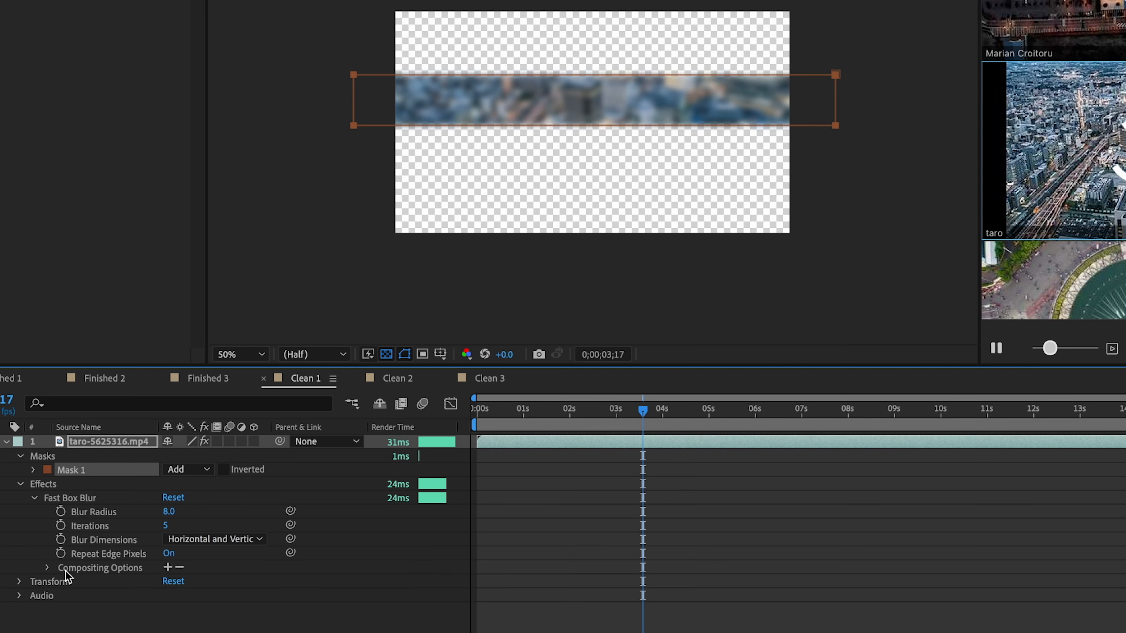
click(46, 568)
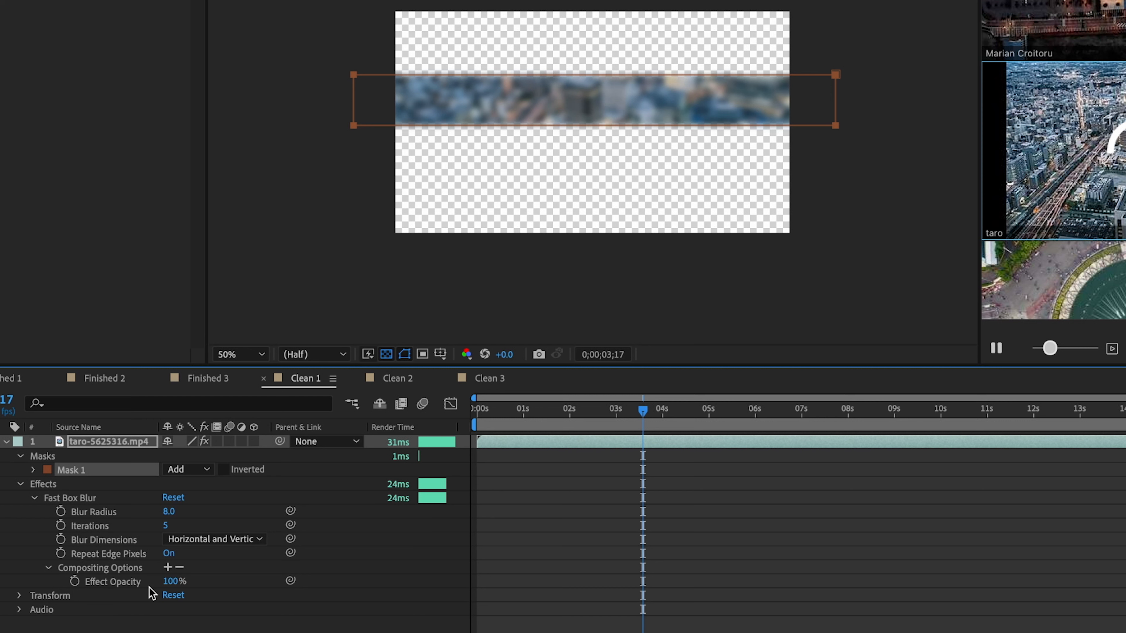
drag(170, 582, 216, 592)
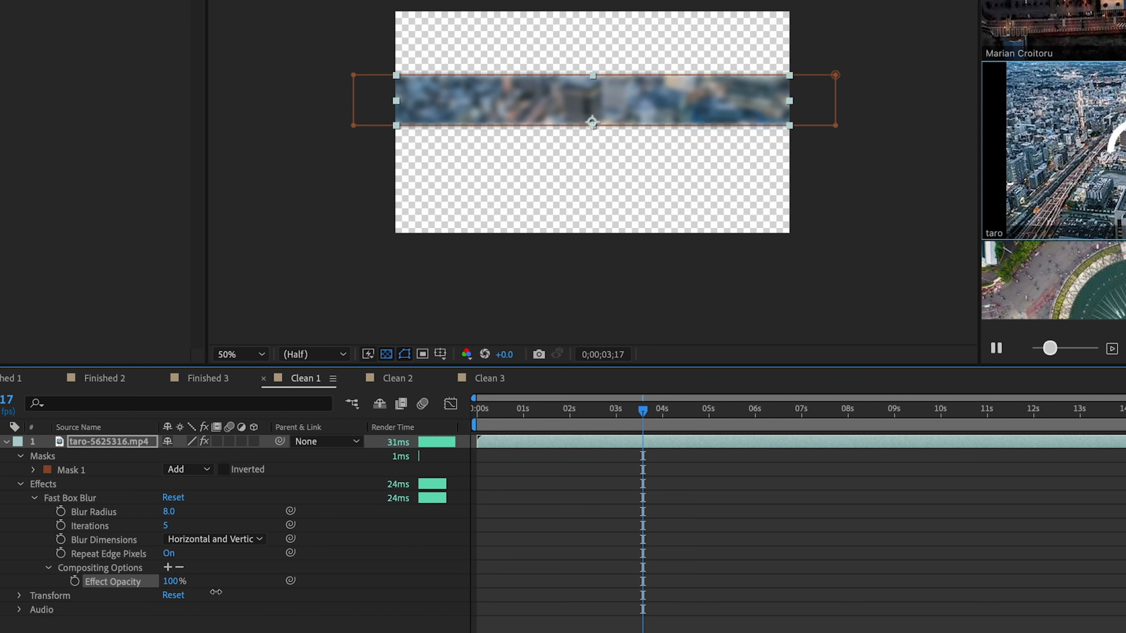
click(168, 568)
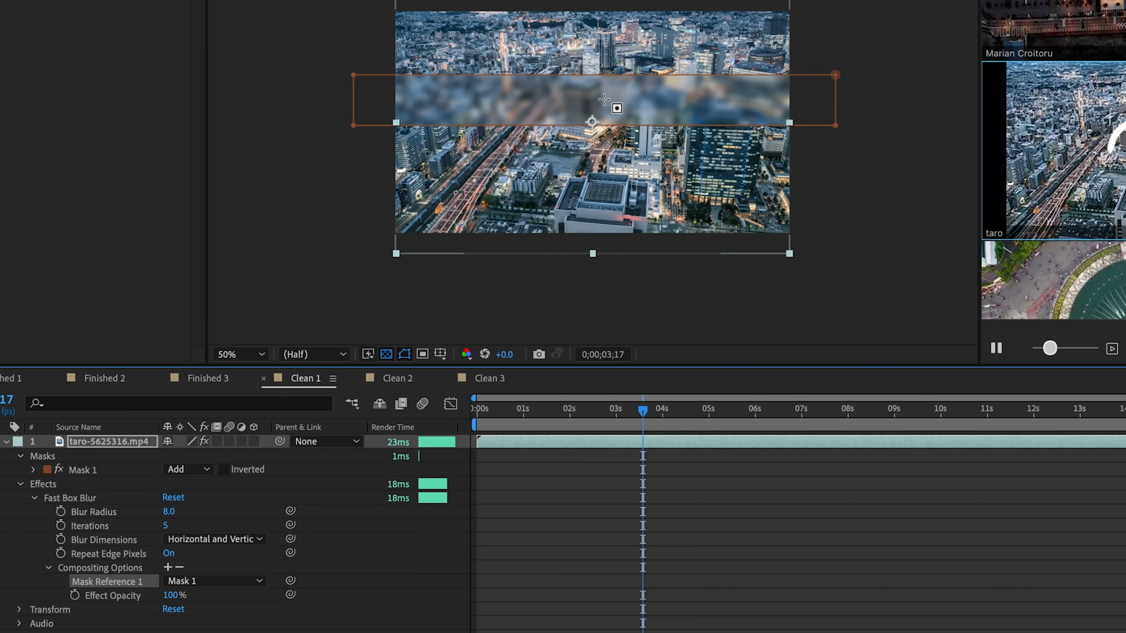
- Set Mask 1's mode to Subtract so the blur applies outside the band
key(shift+/)
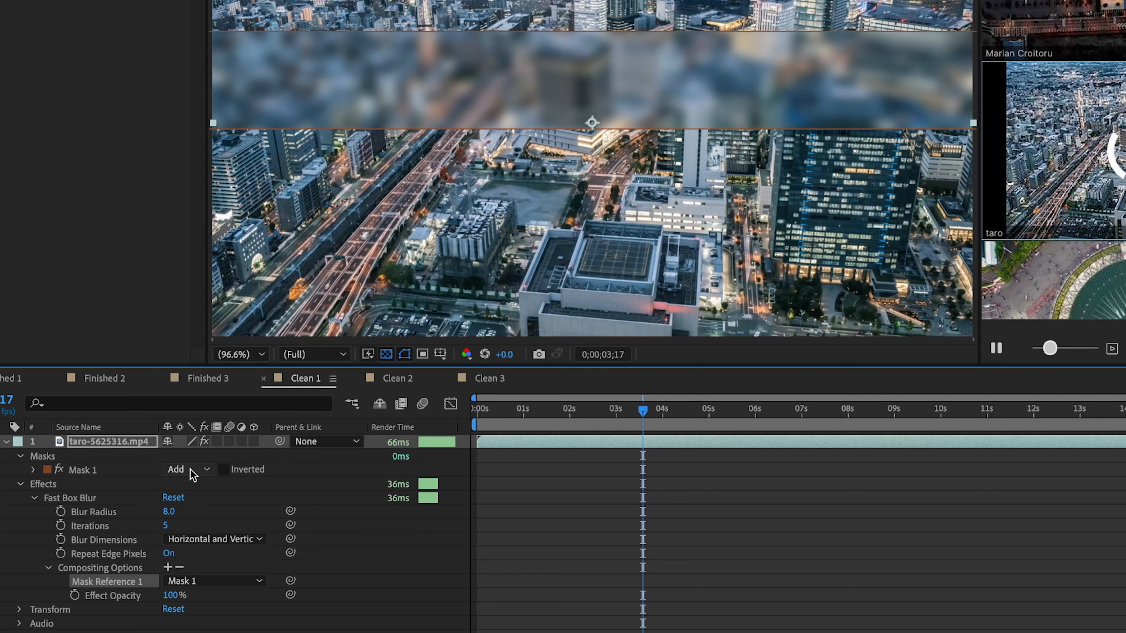
click(204, 471)
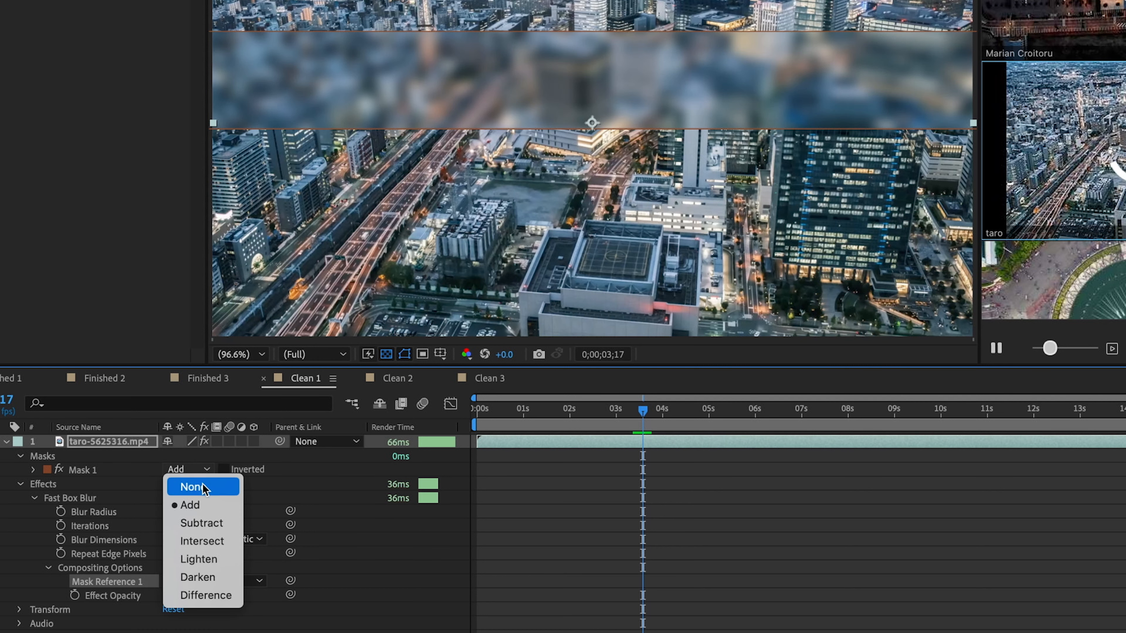
click(206, 521)
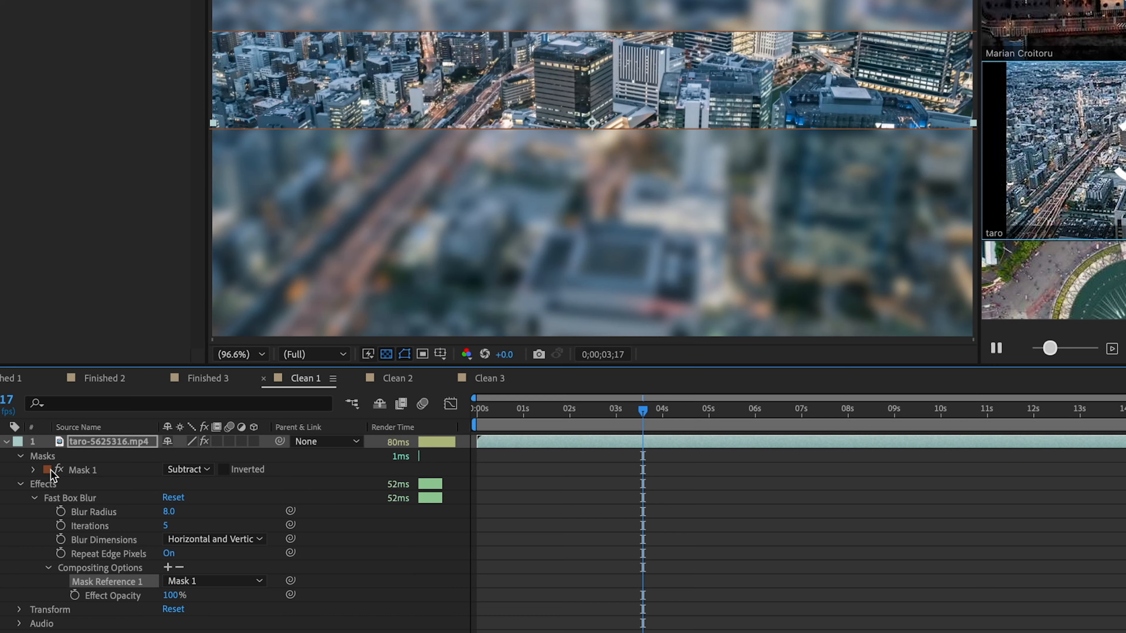
- Unlink Mask 1's feather dimensions and set only the vertical feather to 178 pixels
click(33, 469)
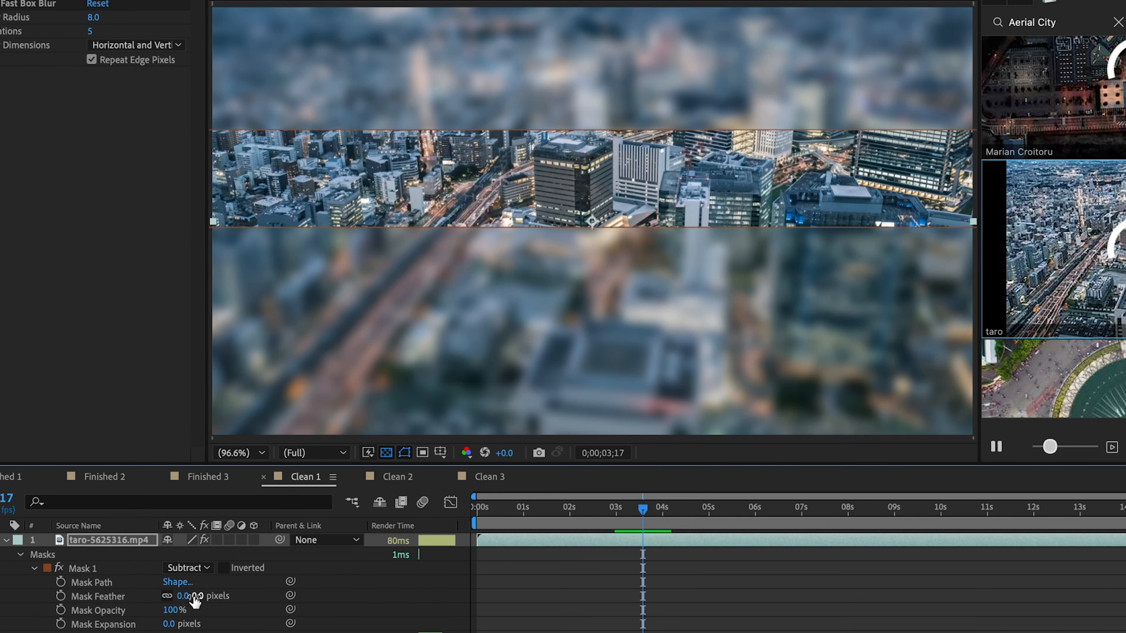
click(167, 596)
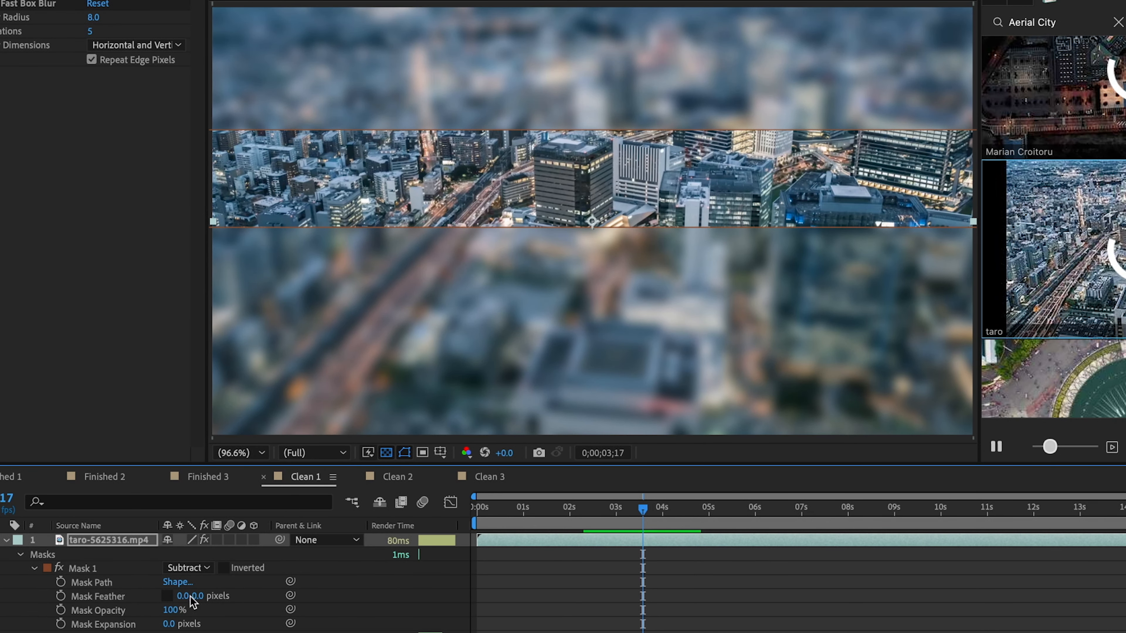
drag(195, 597, 334, 596)
- Try a Mask Expansion of -33 pixels on Mask 1 and undo it
drag(168, 626, 139, 622)
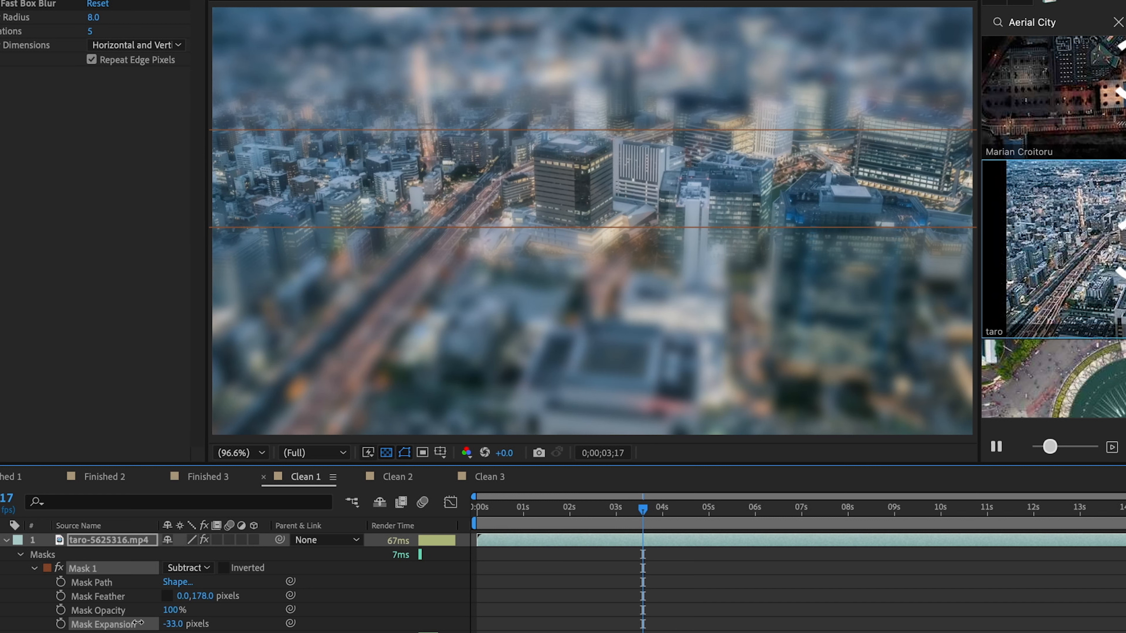
key(ctrl+z)
- Test Mask 1's opacity at 0% and set it to 94%
drag(173, 611, 97, 615)
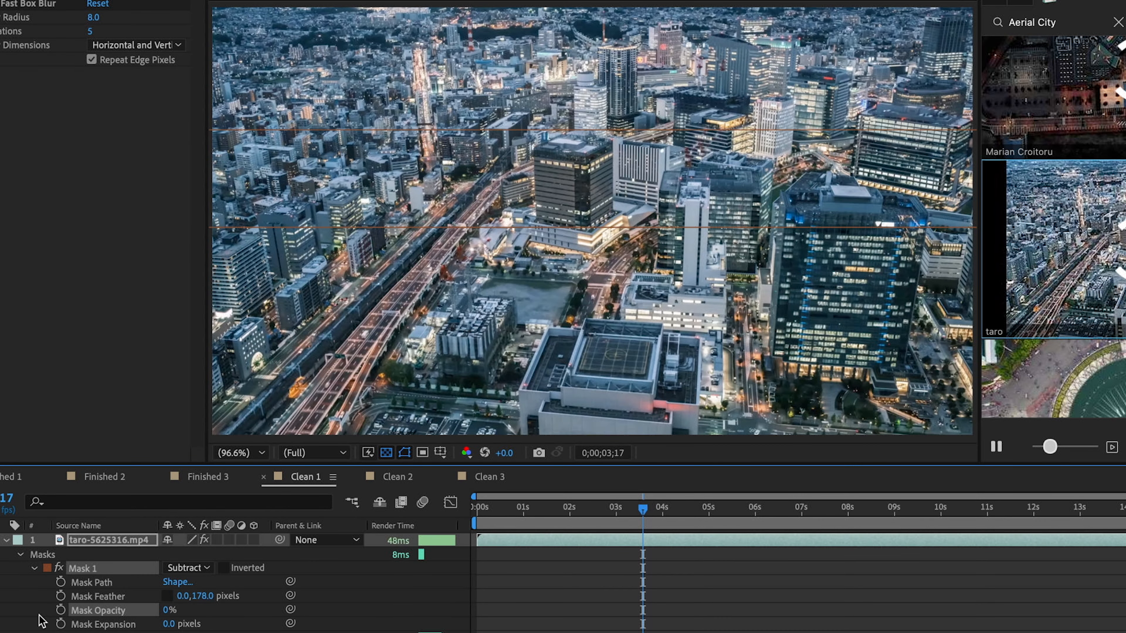
scroll(614, 222, down, 1)
scroll(606, 220, up, 1)
click(164, 614)
click(173, 614)
click(164, 617)
drag(166, 610, 209, 610)
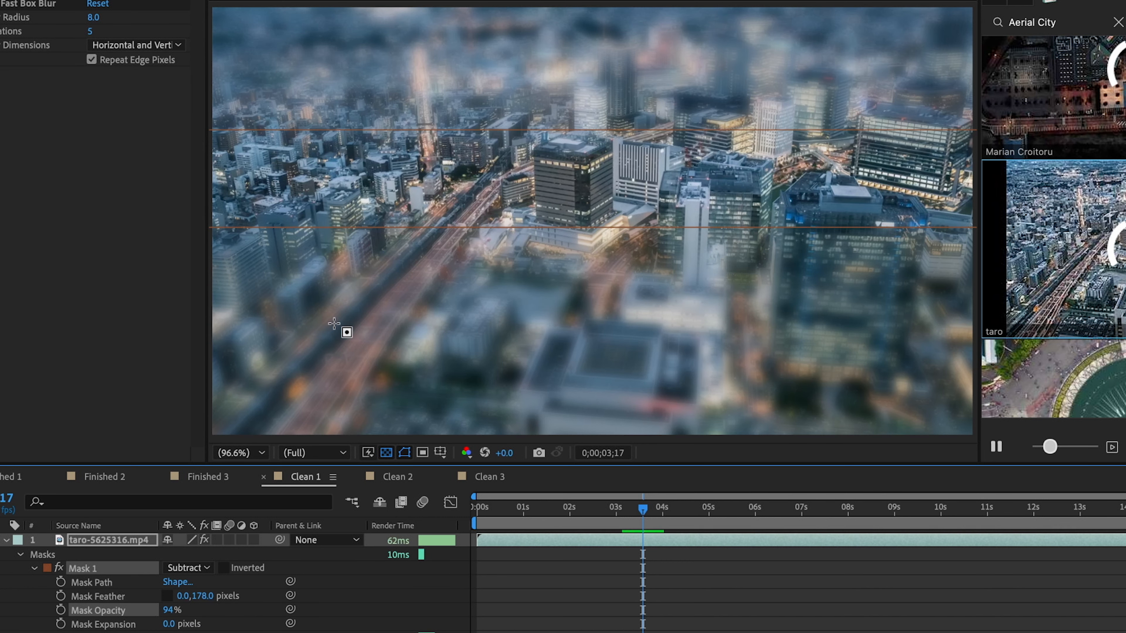
- Keyframe Mask 1's path at the first frame and move that keyframe to 1 second
scroll(334, 322, down, 3)
scroll(336, 323, up, 3)
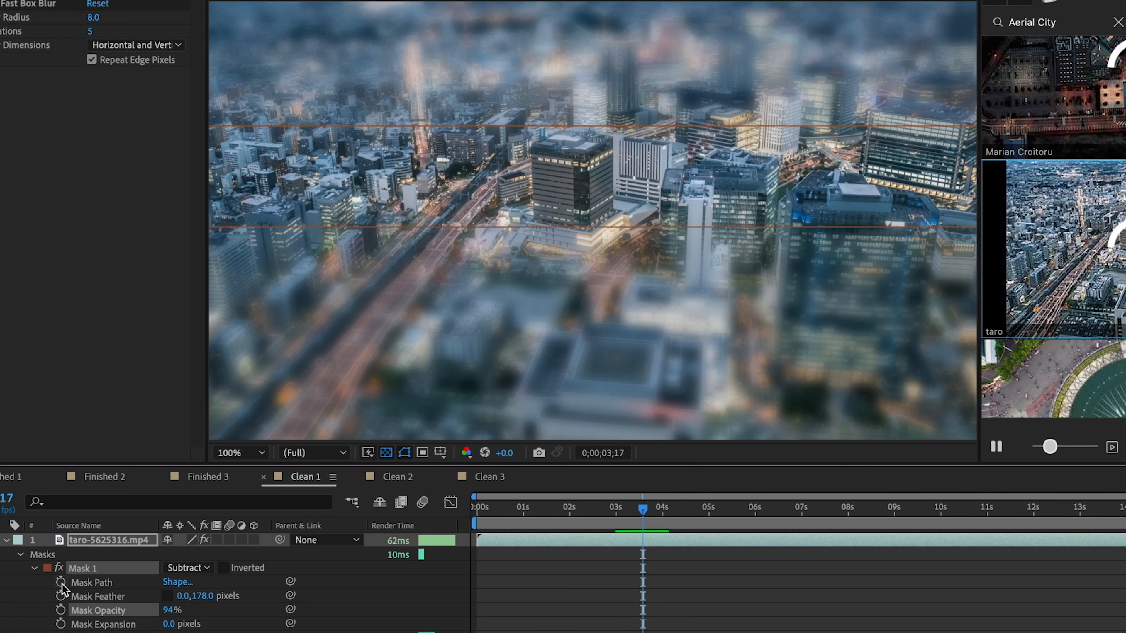
key(Home)
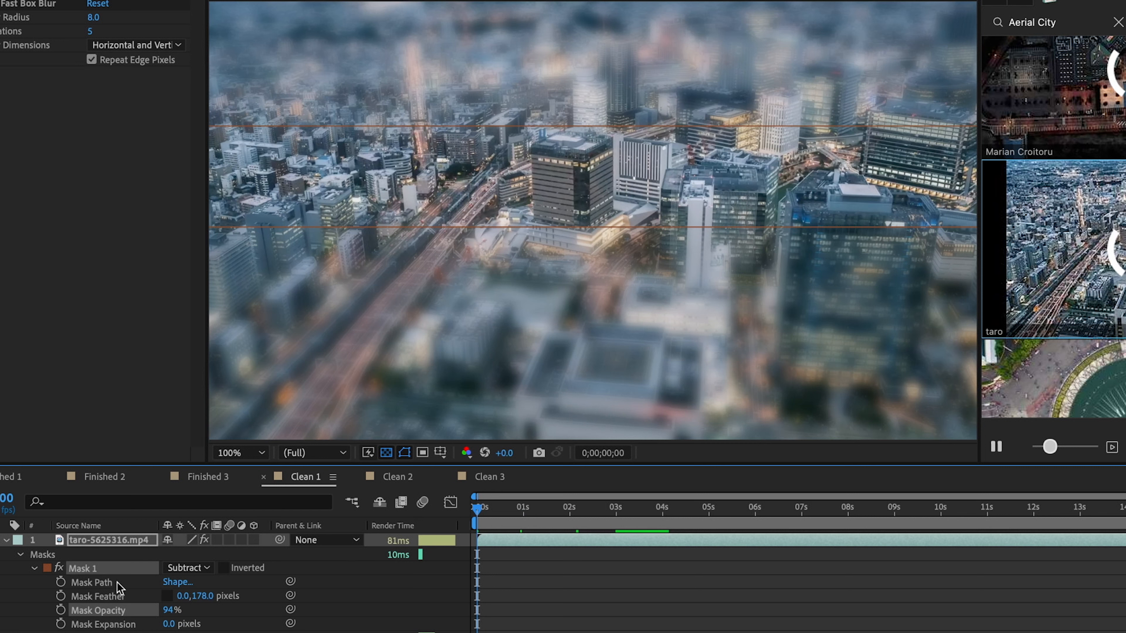
click(60, 582)
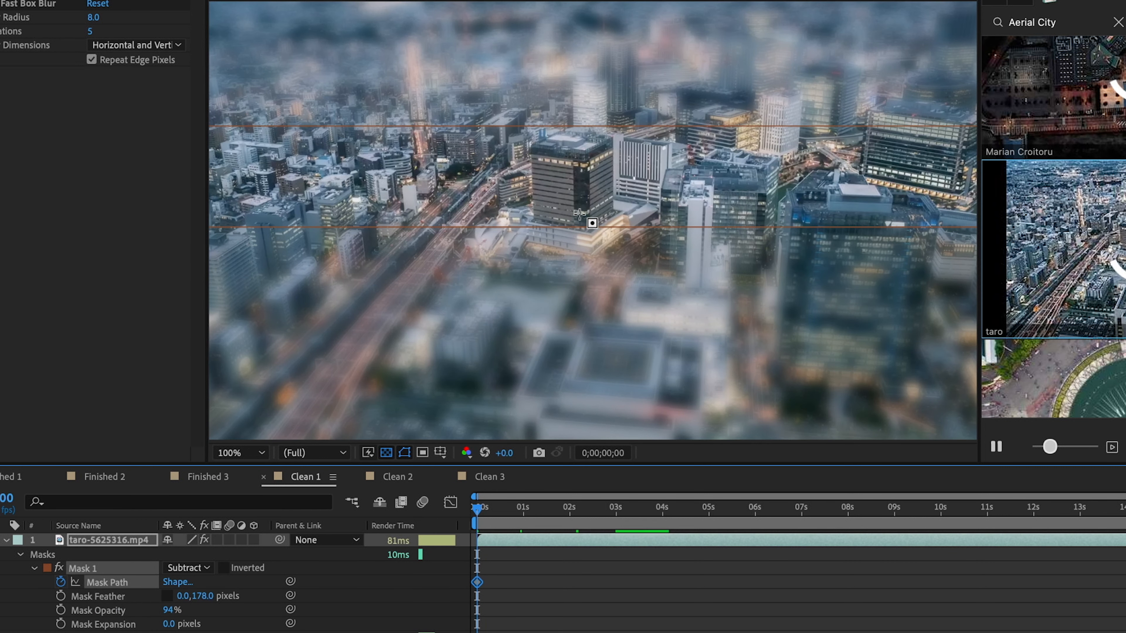
key(comma)
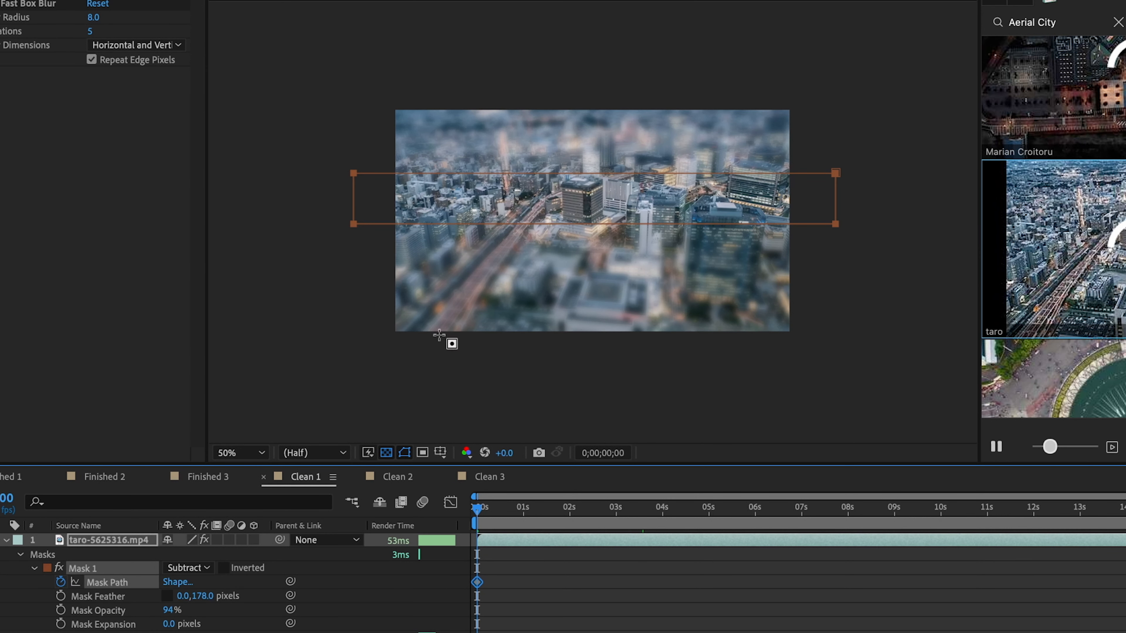
click(477, 583)
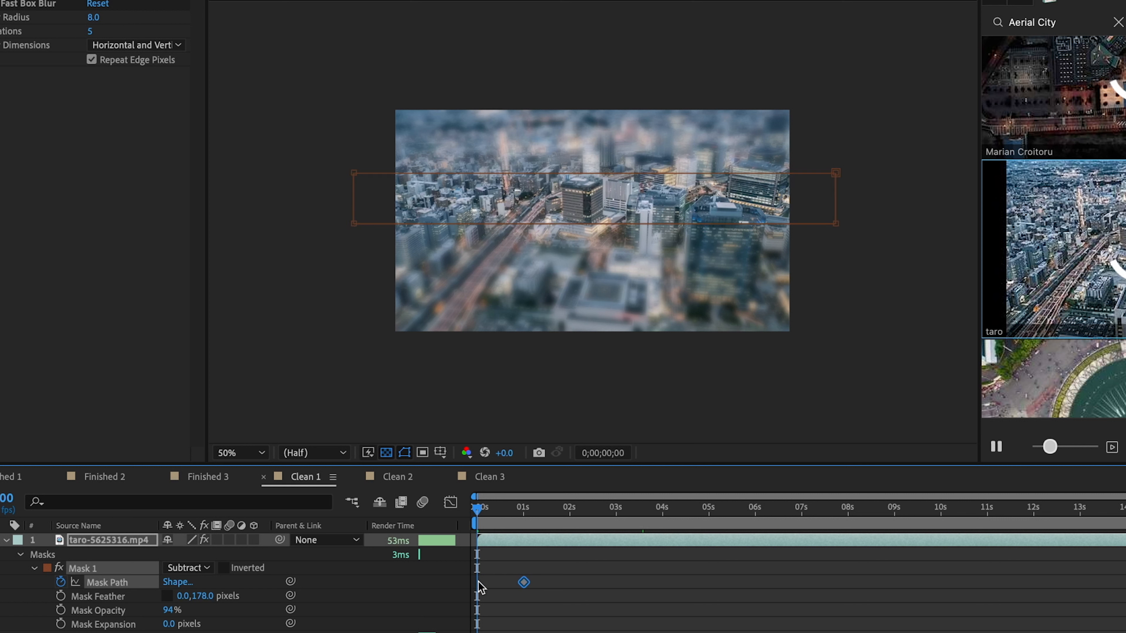
- Reshape Mask 1 at the first frame so the whole image starts blurred, and scrub through the focus reveal
drag(327, 213, 897, 247)
drag(836, 224, 835, 193)
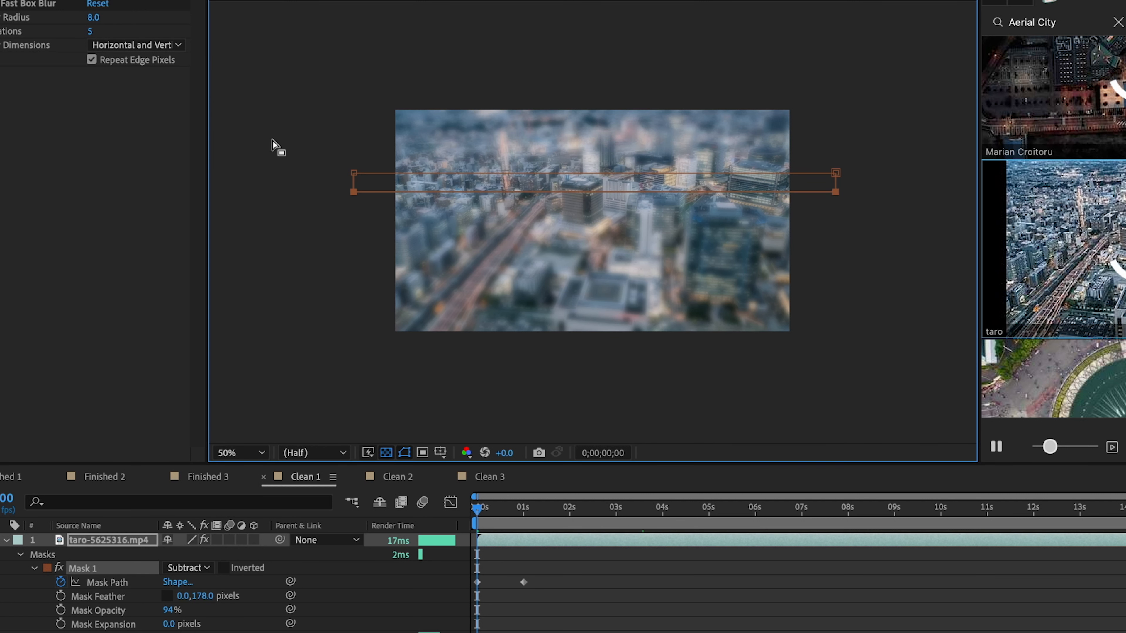
drag(273, 140, 836, 191)
click(648, 623)
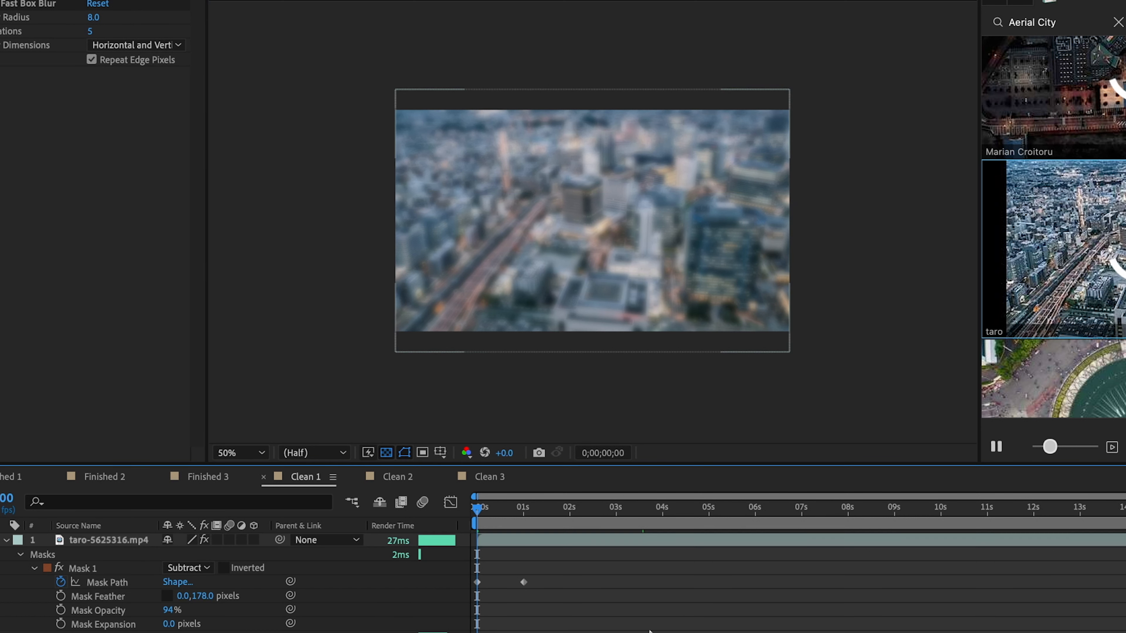
key(shift+slash)
click(493, 507)
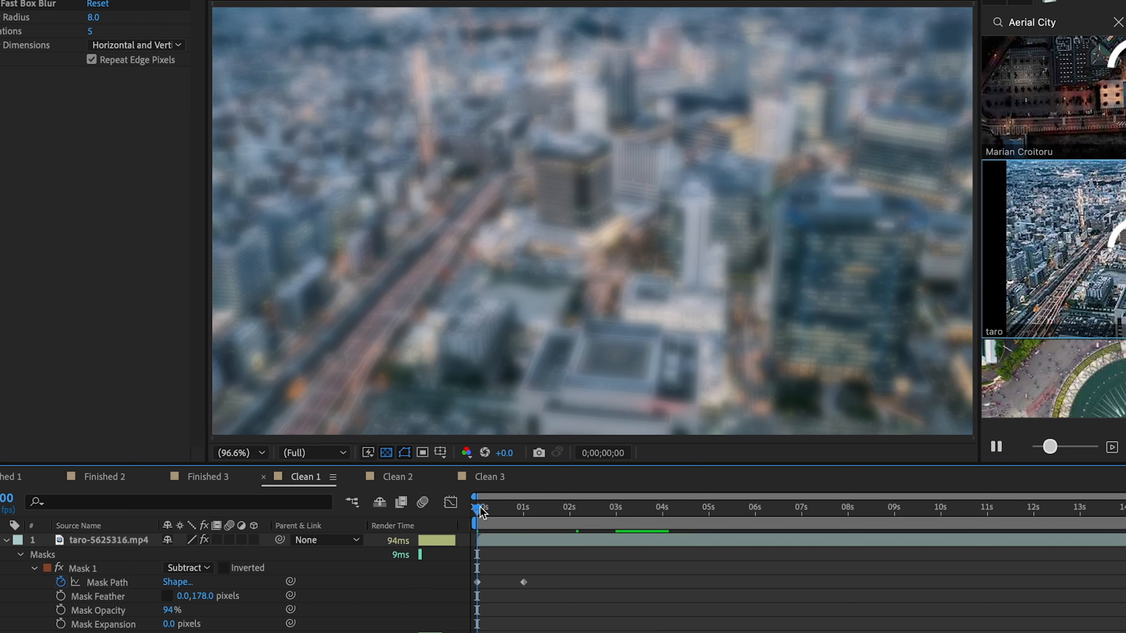
drag(495, 510, 570, 513)
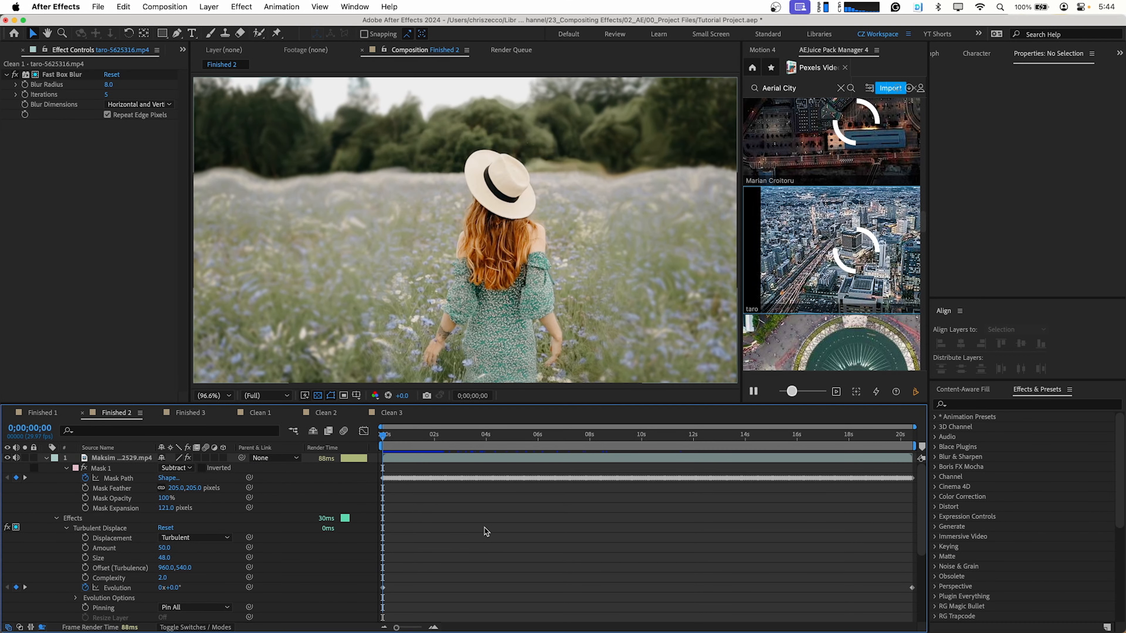
- Play back the Finished 2 composition to examine the masked Turbulent Displace effect around the woman in the flower field
drag(389, 441, 437, 436)
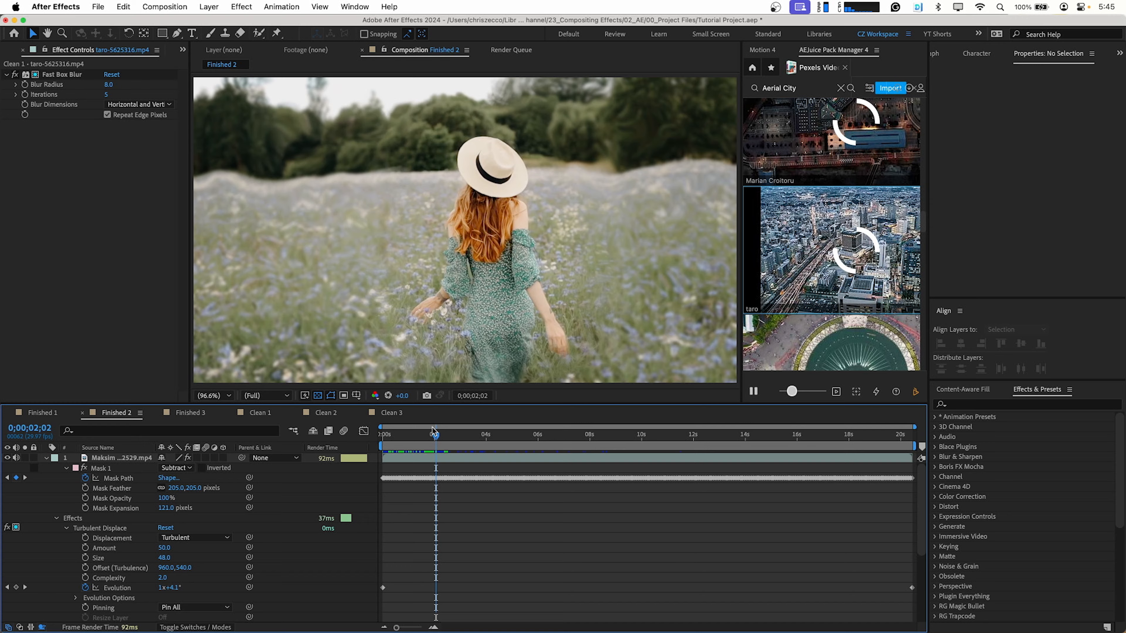
key(space)
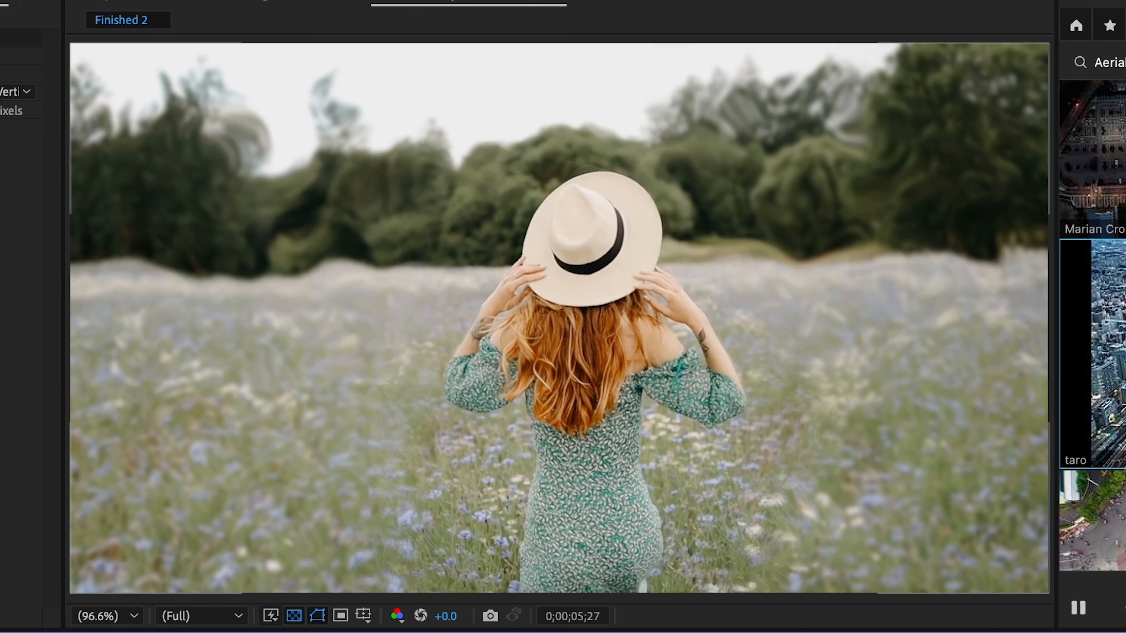
key(space)
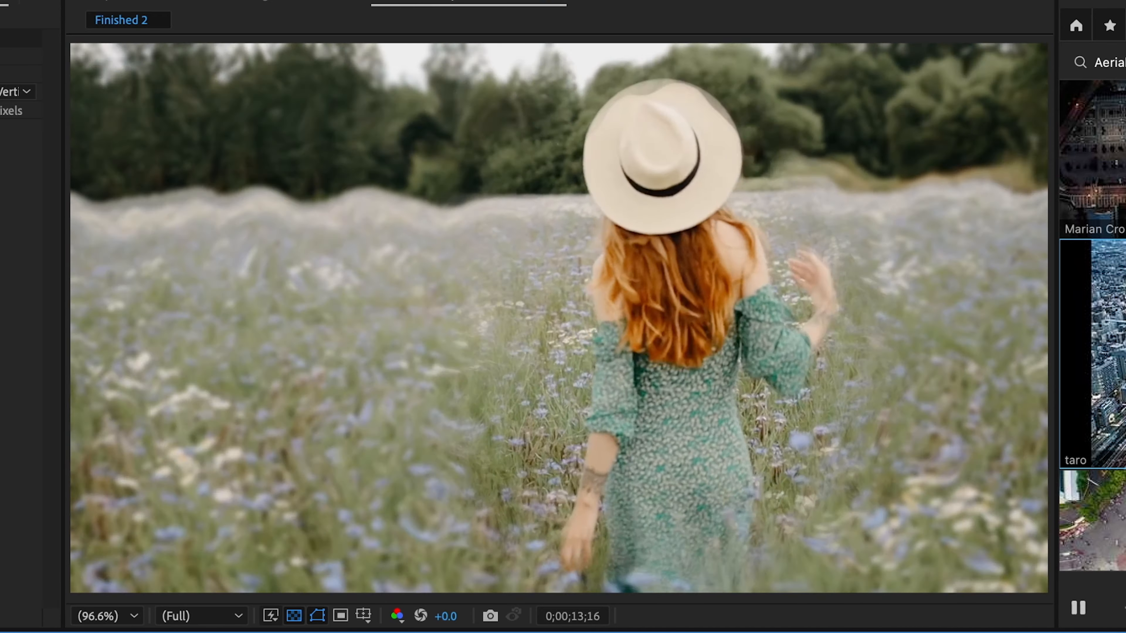
key(space)
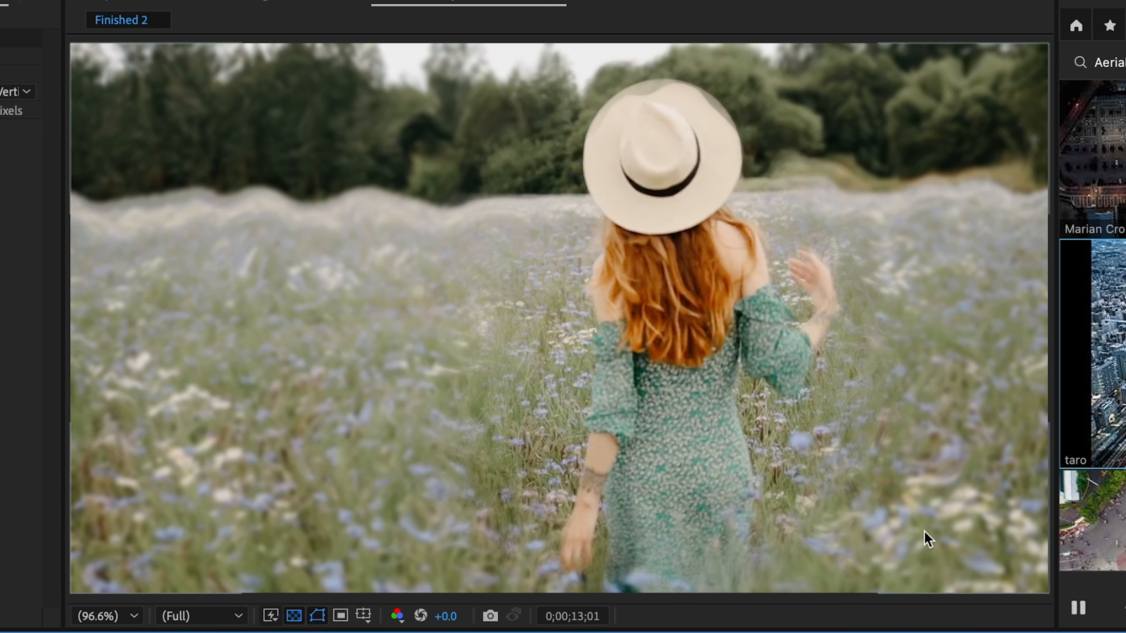
key(space)
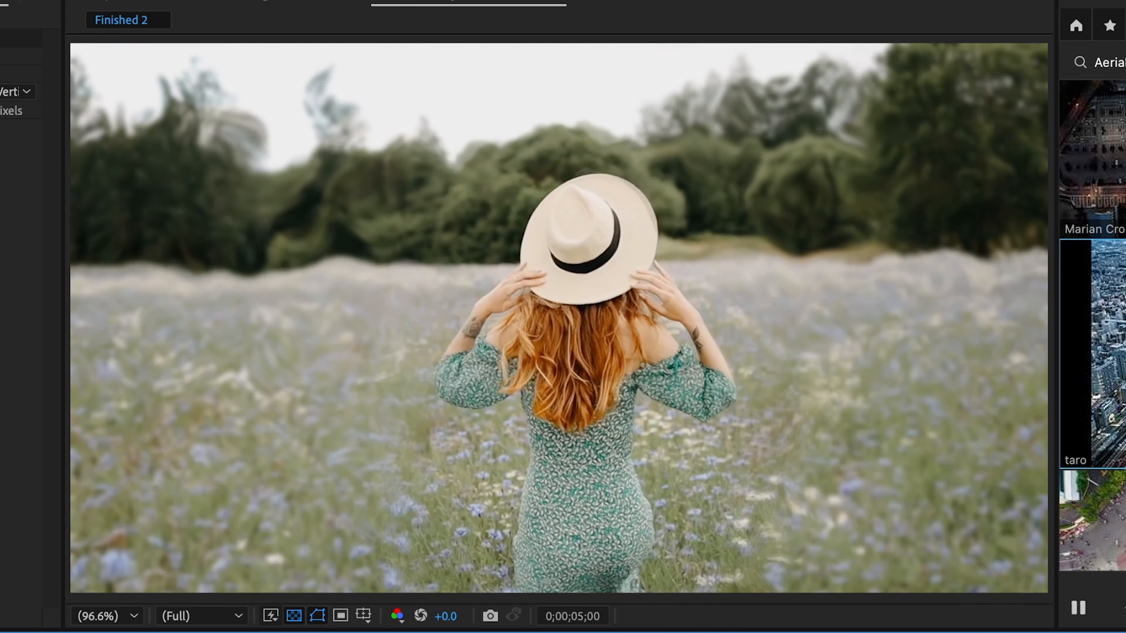
key(Home)
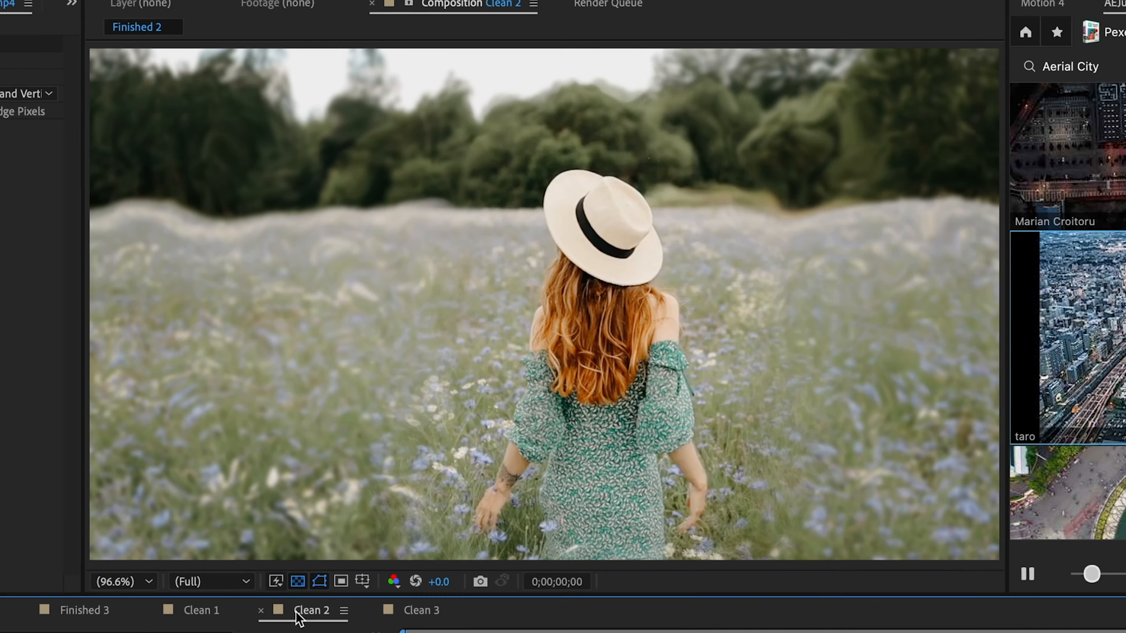
- Open the Clean 2 composition and search the Pexels video library for Girl Walking
click(304, 611)
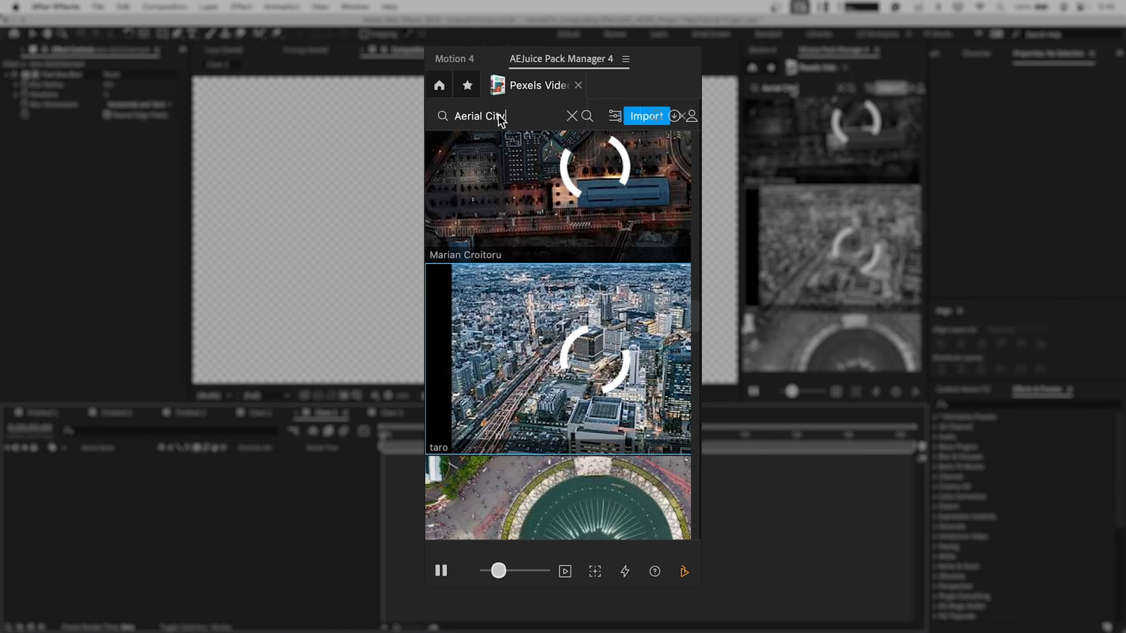
triple_click(793, 87)
text(Girl)
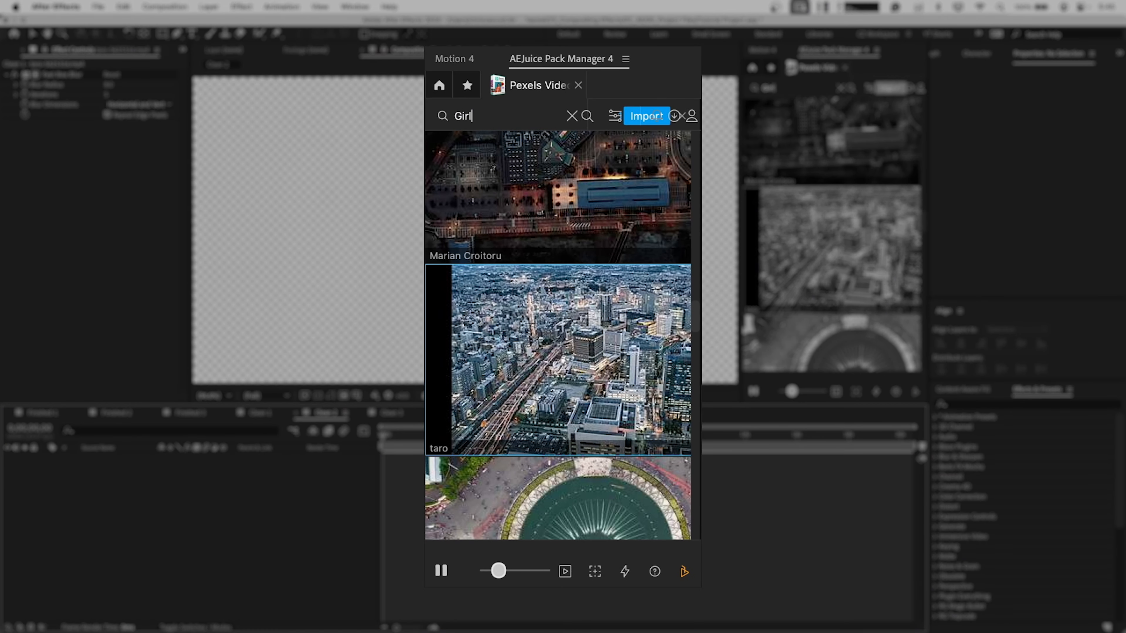
text( Walking)
key(Return)
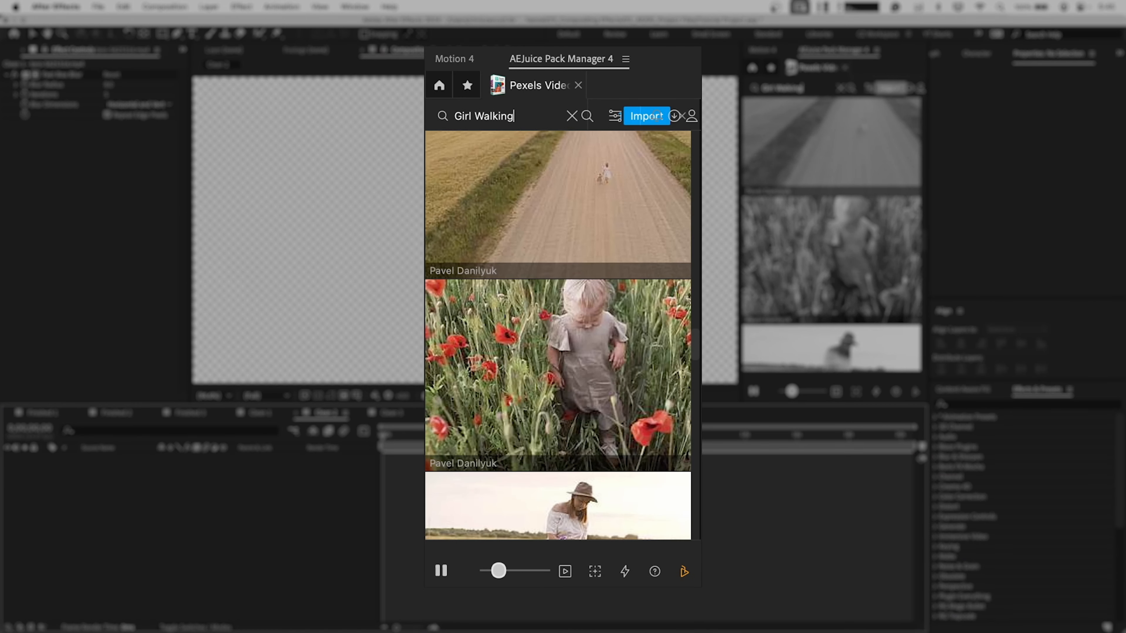
- Import the clip of the woman carrying a child through the poppy field into Clean 2
scroll(565, 310, down, 1)
scroll(565, 311, down, 5)
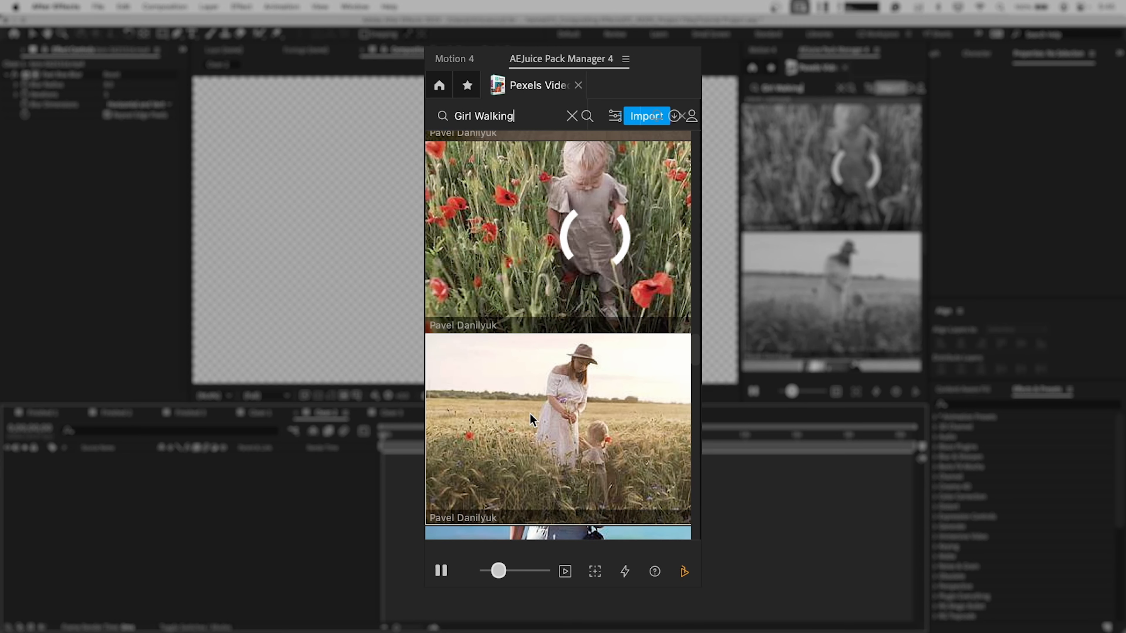
click(582, 249)
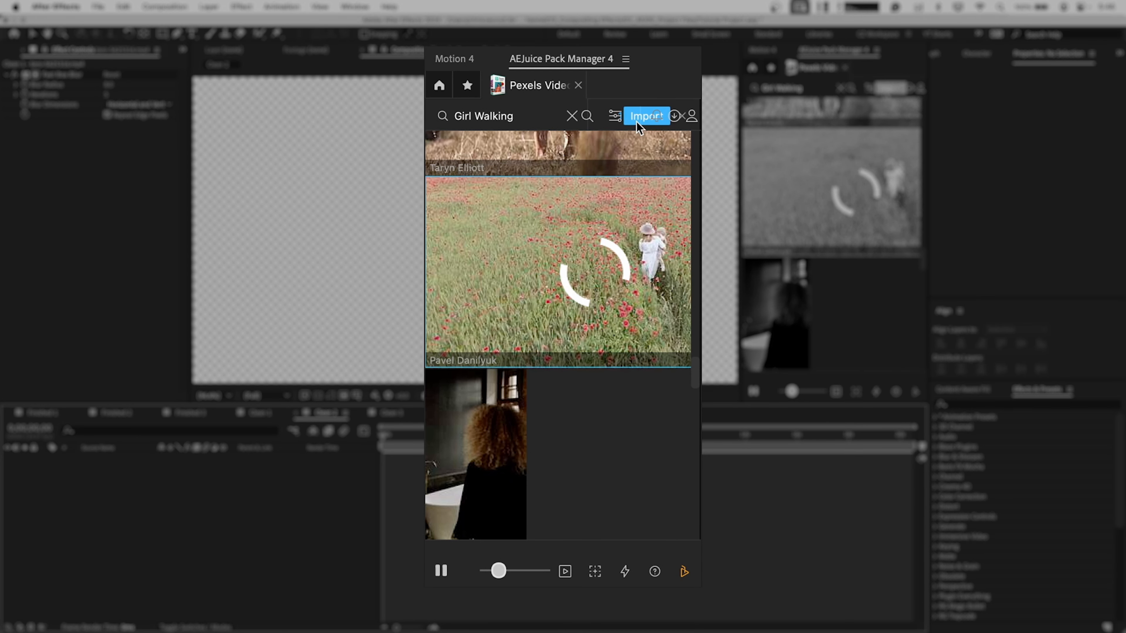
- Trim the Clean 2 composition to end at 9 seconds and return to its first frame
drag(421, 439, 661, 443)
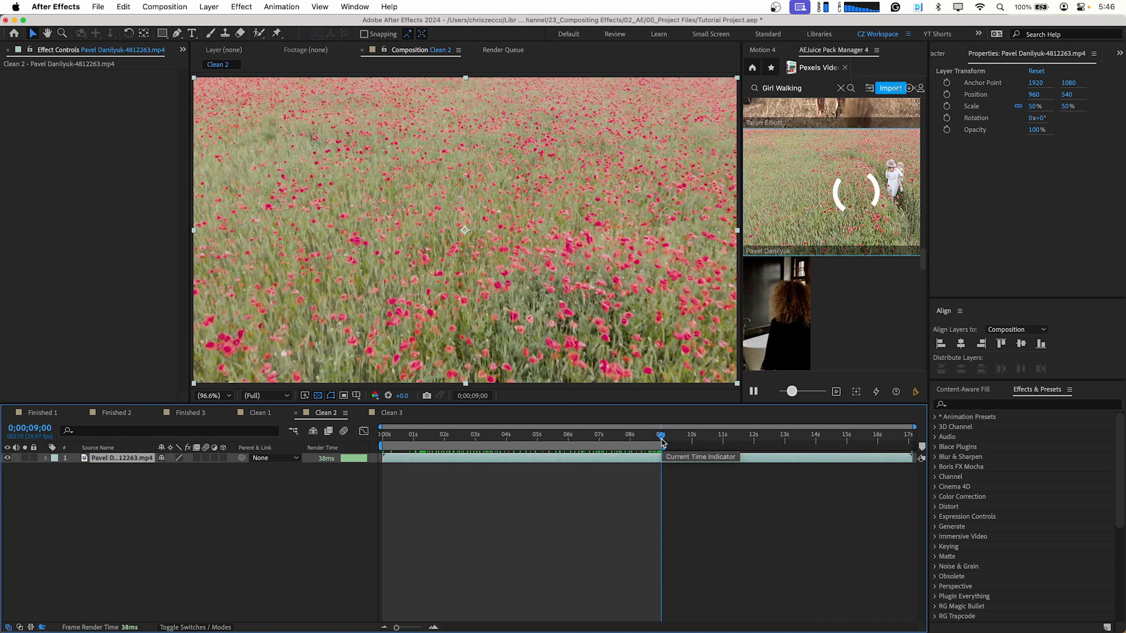
key(super+shift+x)
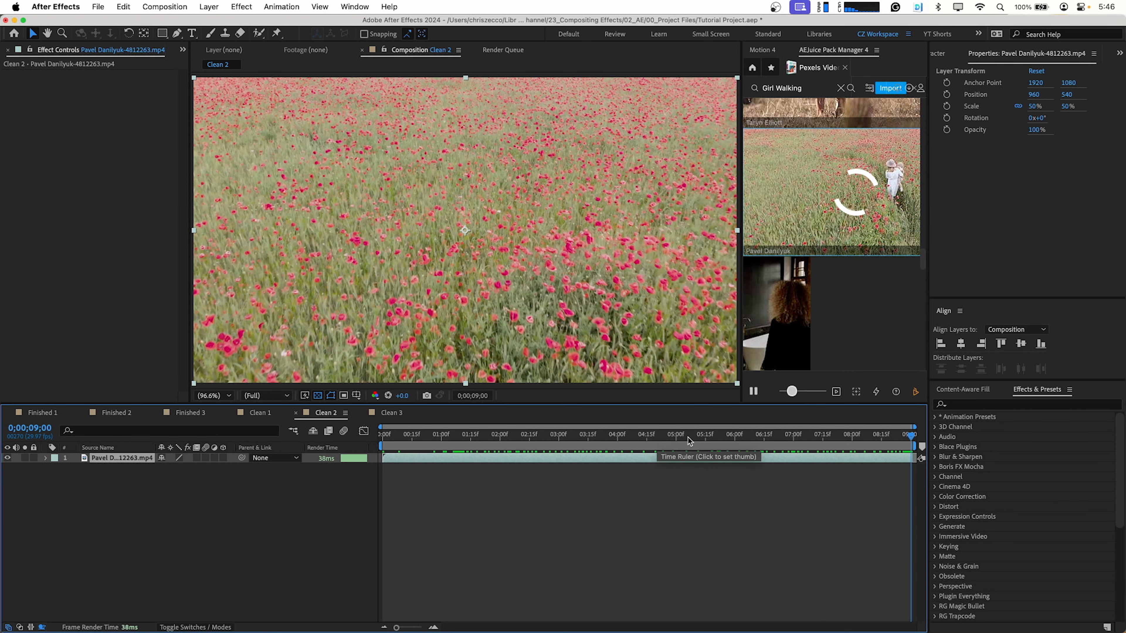
drag(689, 440, 371, 445)
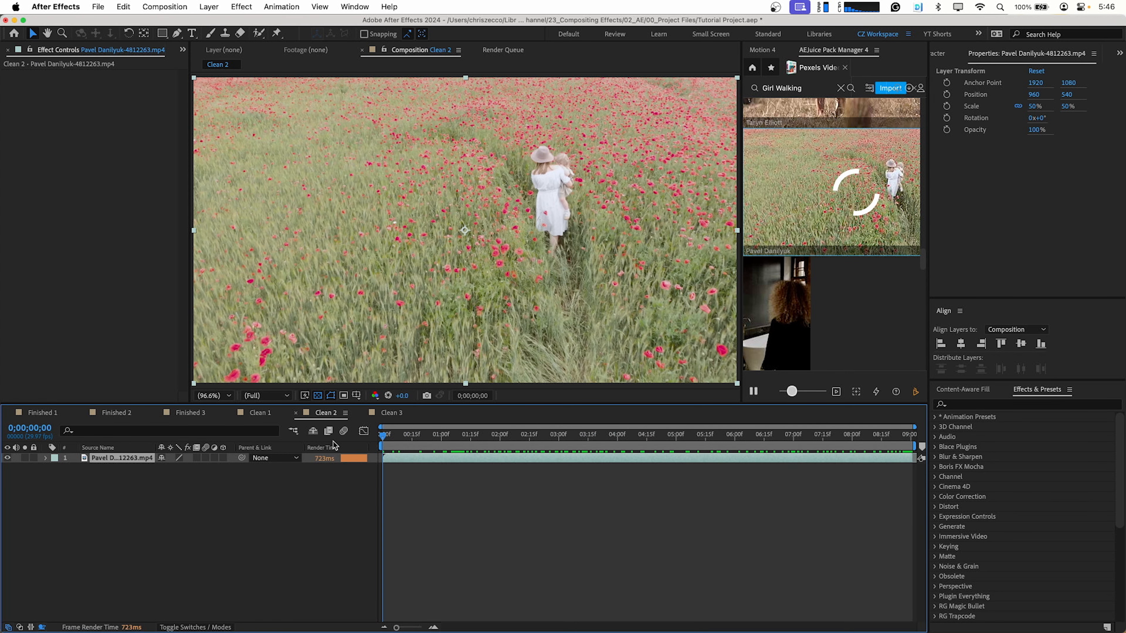
- Draw a closed Pen tool mask loosely around the woman and child at the first frame
click(178, 34)
key(period)
key(period)
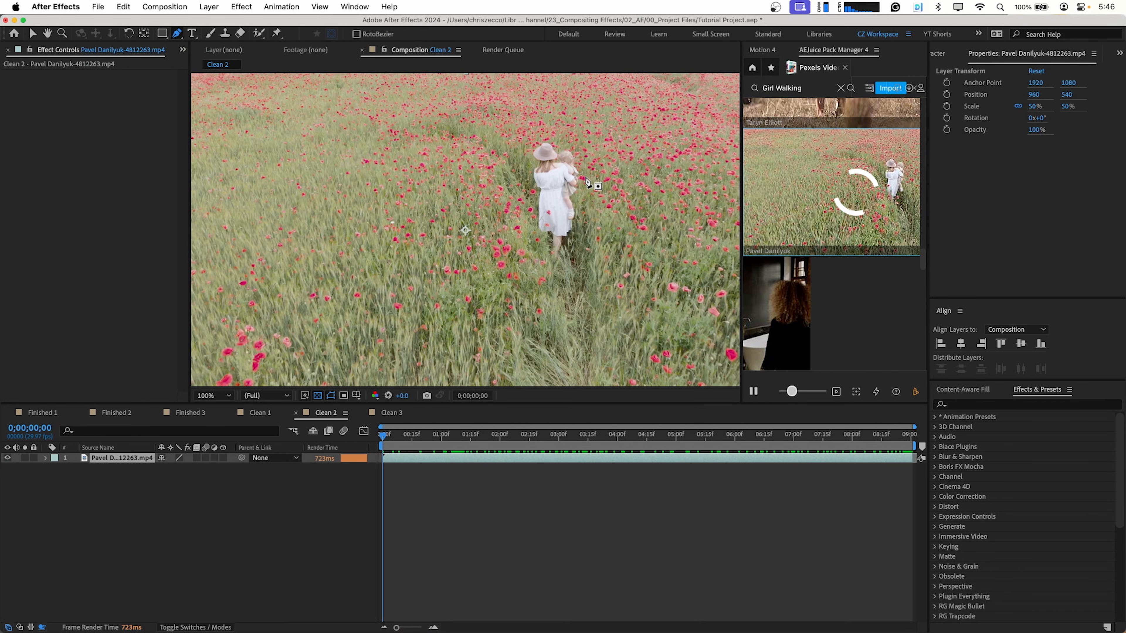
key(space)
drag(585, 178, 449, 232)
click(461, 291)
click(459, 207)
click(469, 104)
click(518, 97)
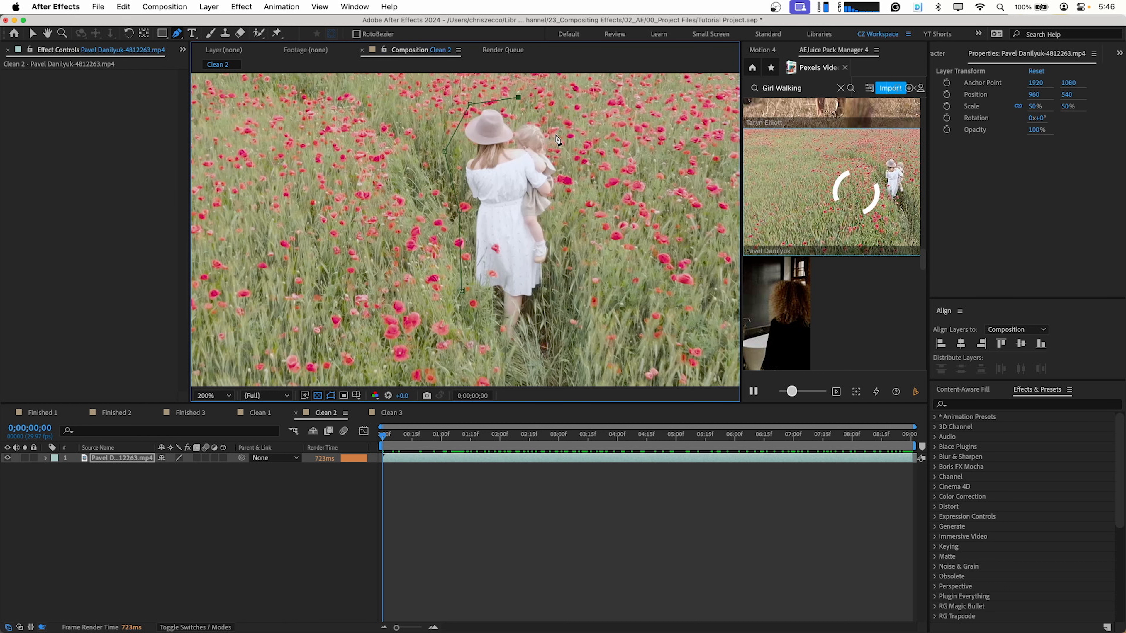
click(461, 292)
key(shift+slash)
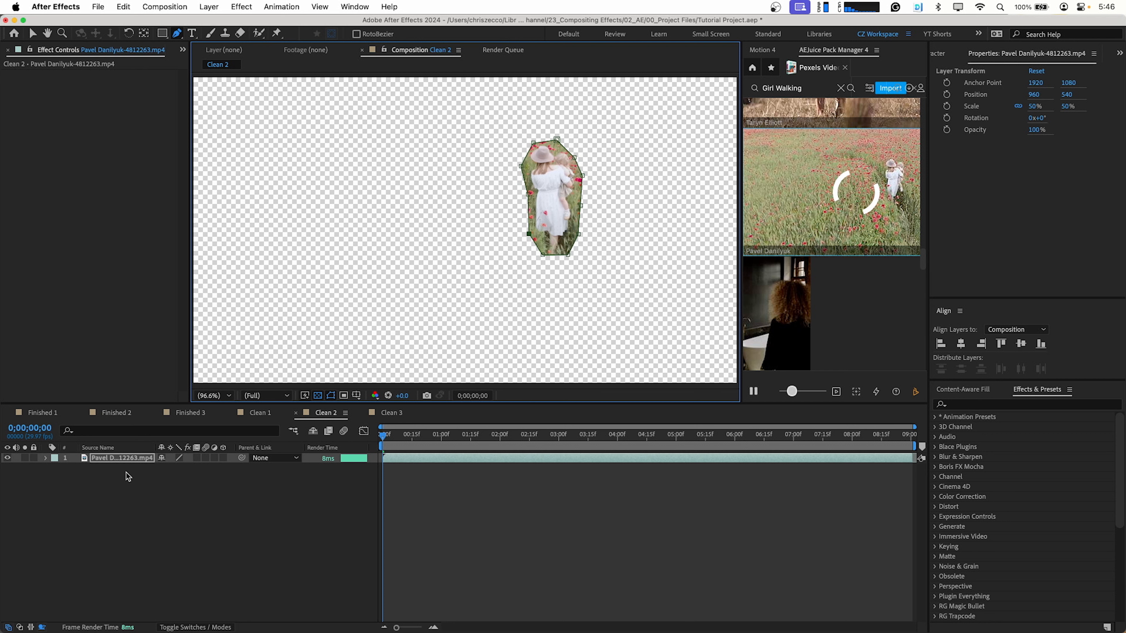
- Reveal Mask 1's path and set the mask mode to None
key(m)
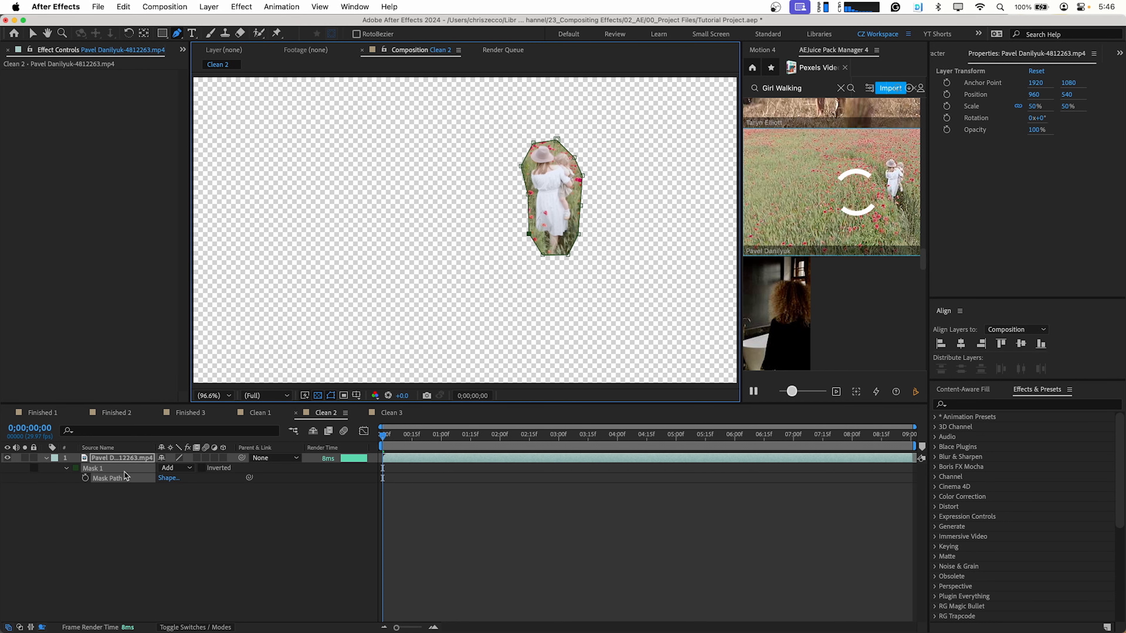
click(170, 469)
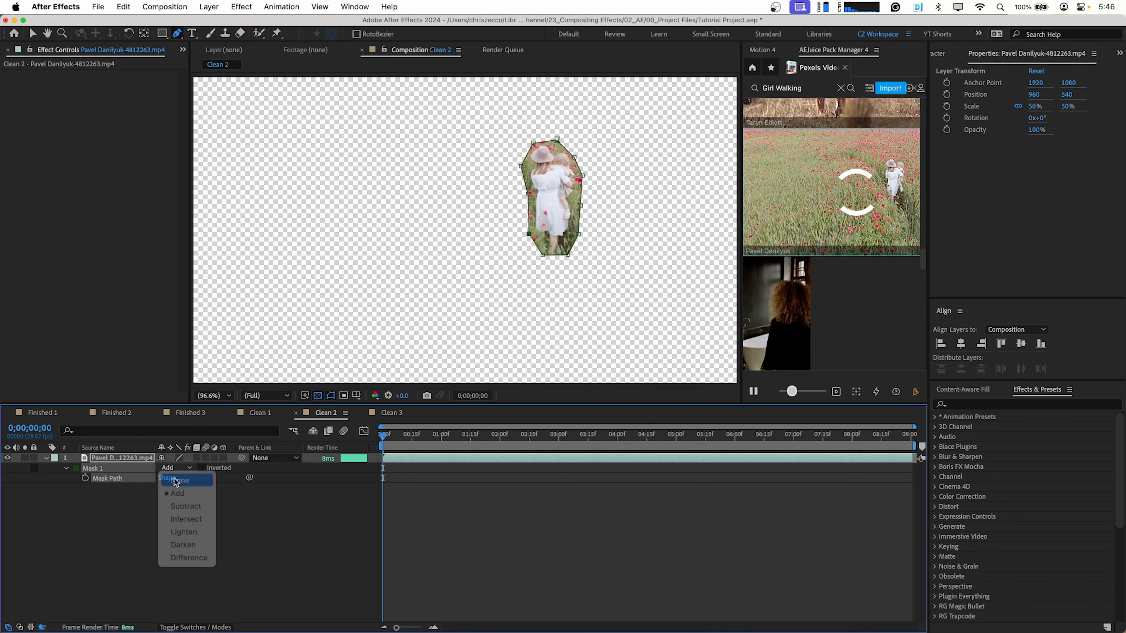
click(175, 480)
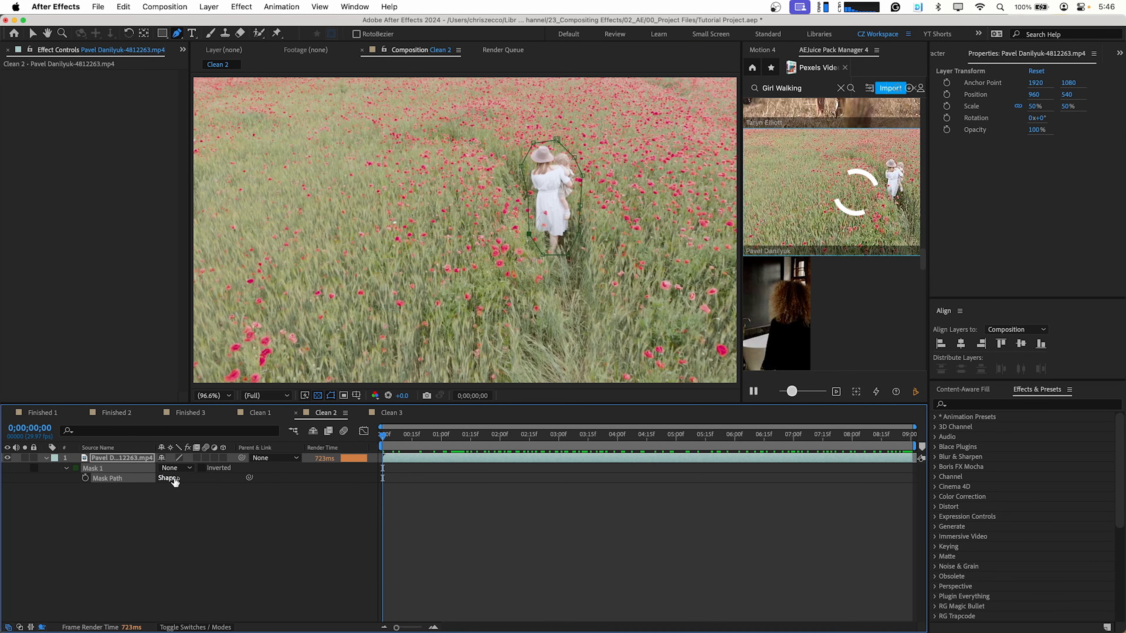
- Try tracking Mask 1 forward using the Position, Scale & Rotation method
right_click(120, 478)
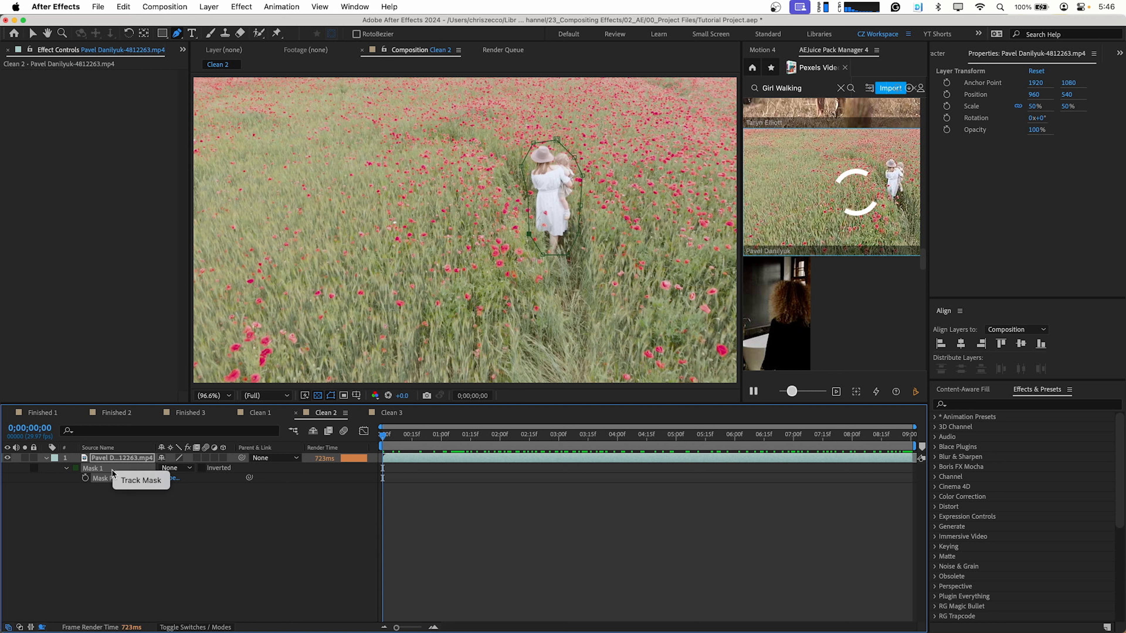
click(129, 484)
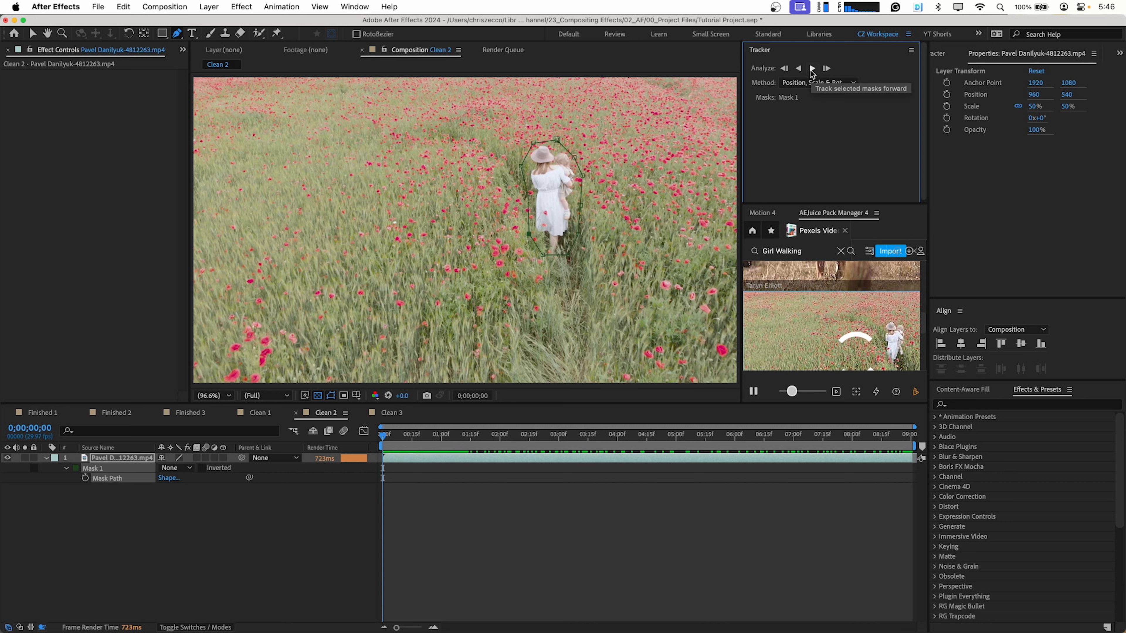
click(812, 68)
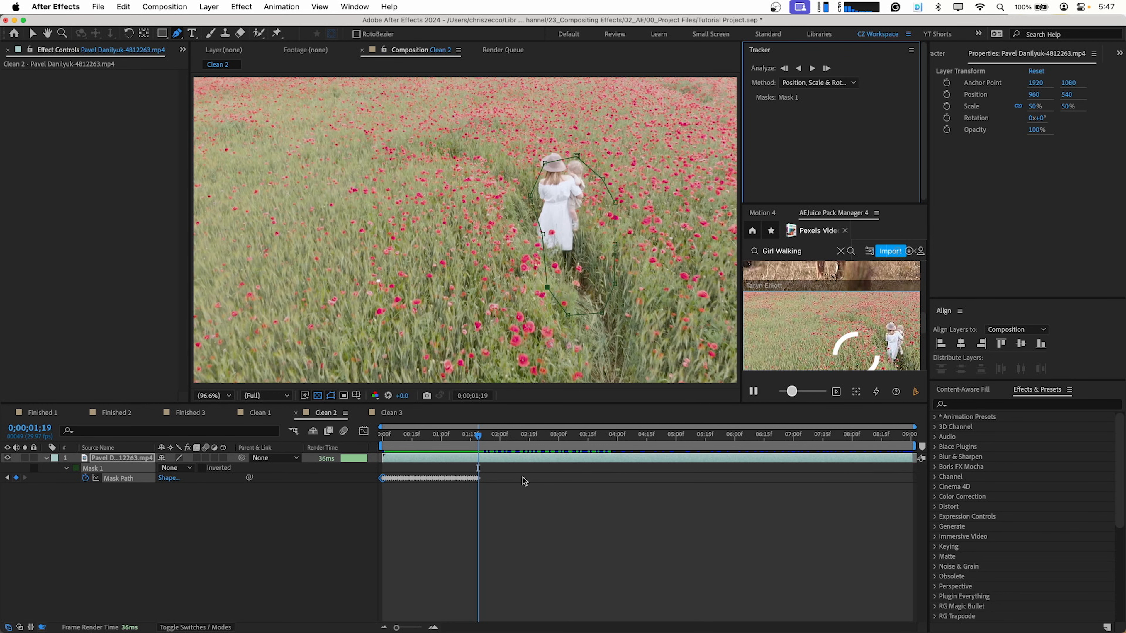
- Replace the tracked Mask Path keyframes with a few manual ones following the woman and child through 9 seconds
drag(489, 476, 385, 484)
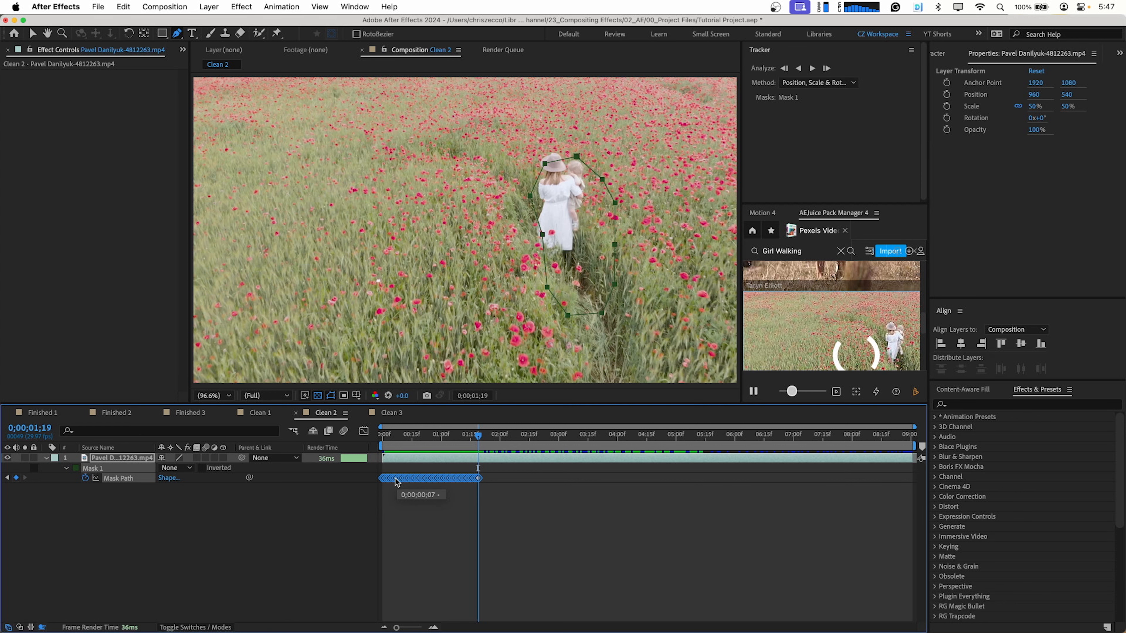
key(Delete)
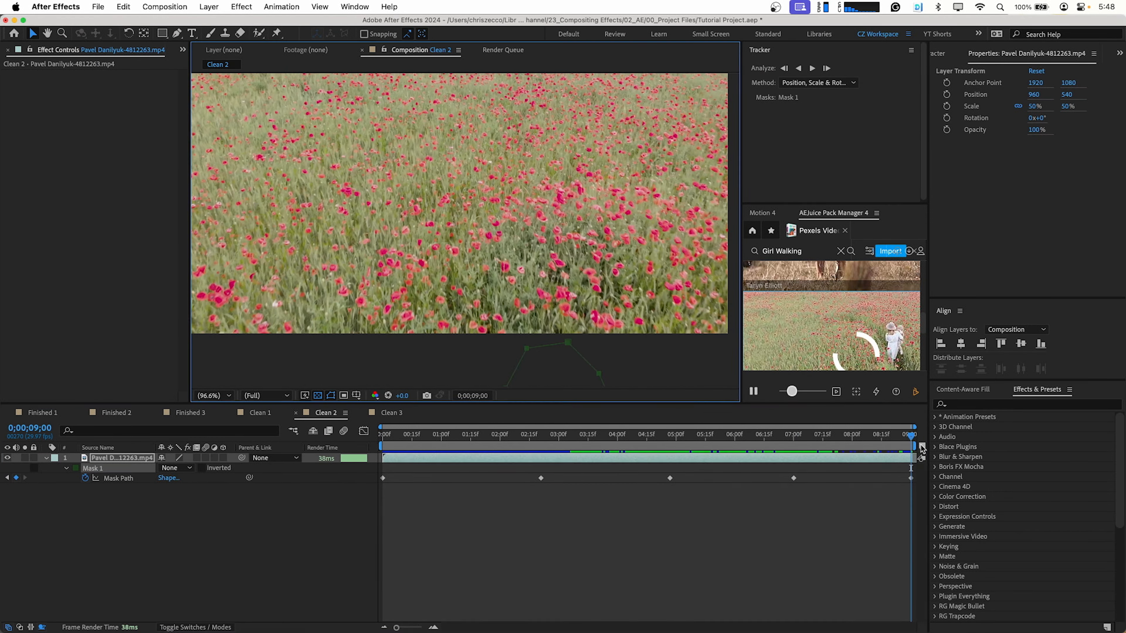
drag(911, 435, 895, 481)
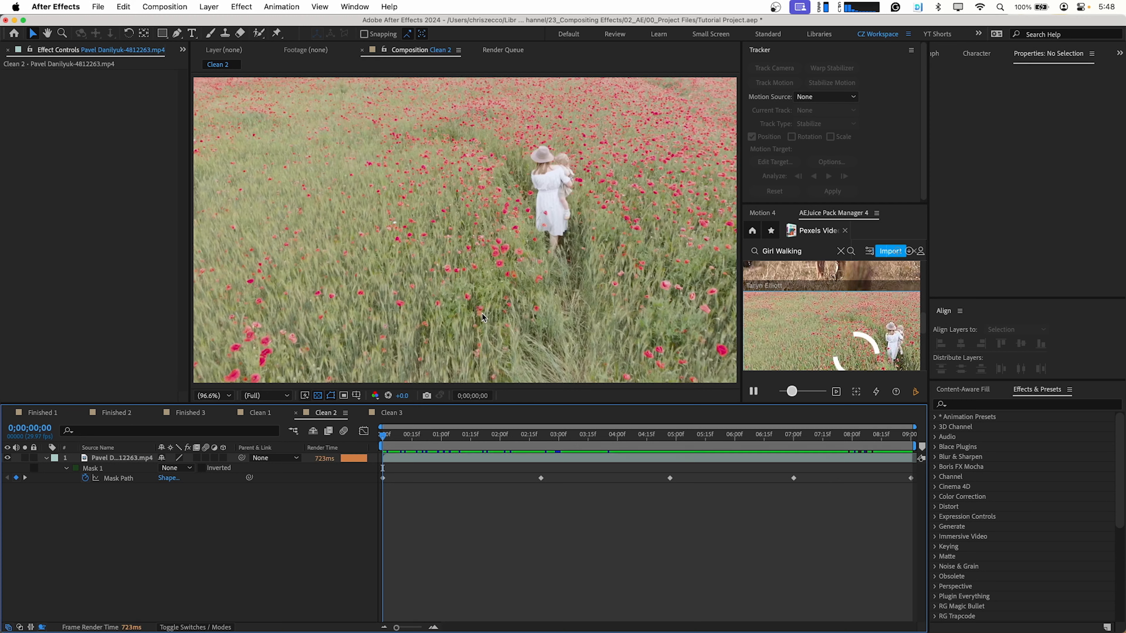
- Apply Turbulent Displace to the poppy field clip, with Amount 110 and Size 12
click(484, 309)
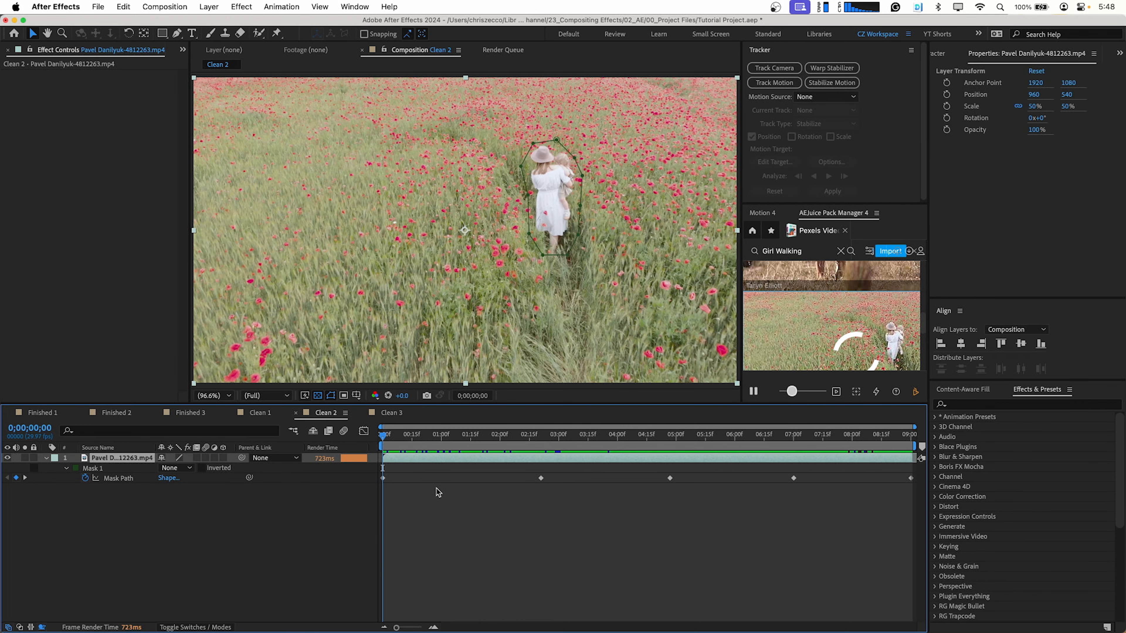
key(ctrl+space)
text(turbl)
key(BackSpace)
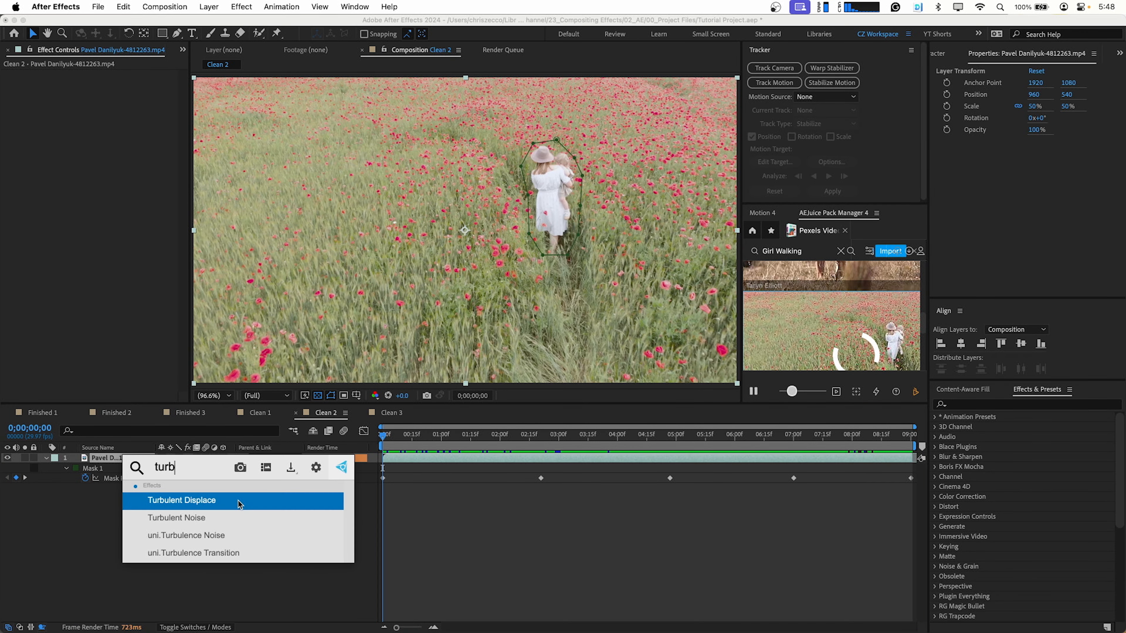
click(240, 501)
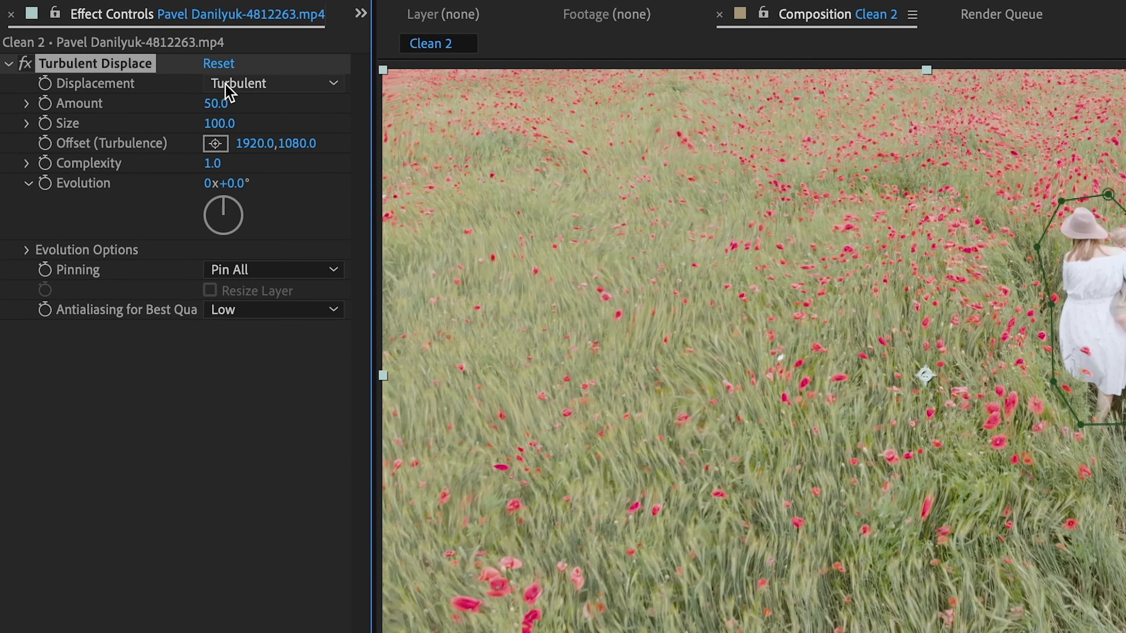
drag(198, 101, 281, 92)
drag(220, 124, 109, 121)
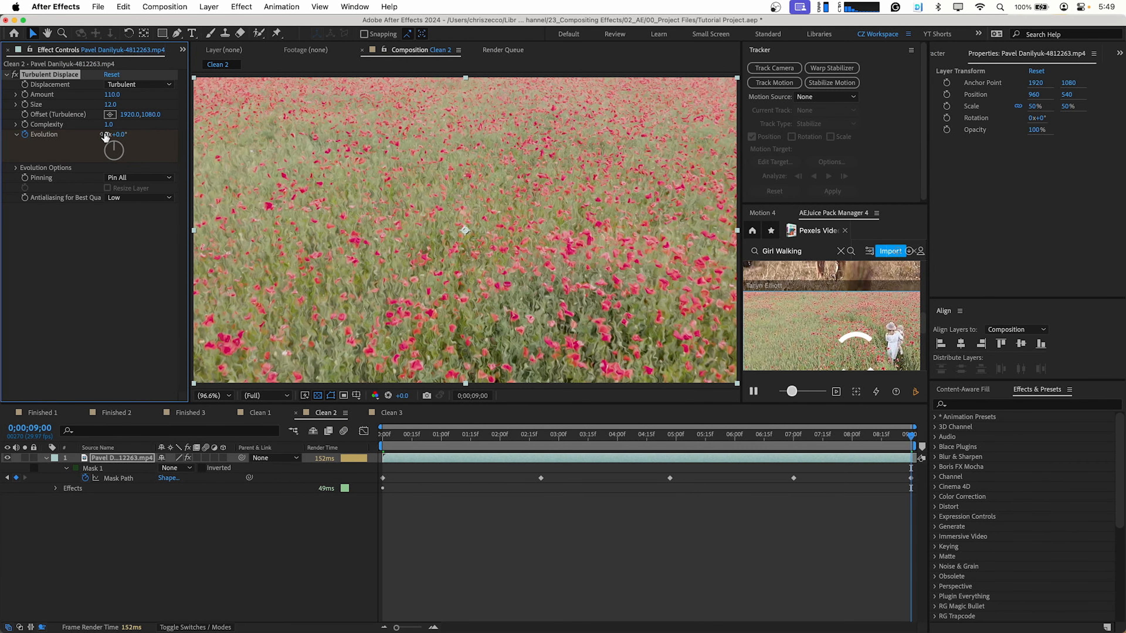
- Keyframe the Turbulent Displace Evolution to 2x+0.0° at 9 seconds and enable Cycle Evolution
drag(106, 137, 138, 138)
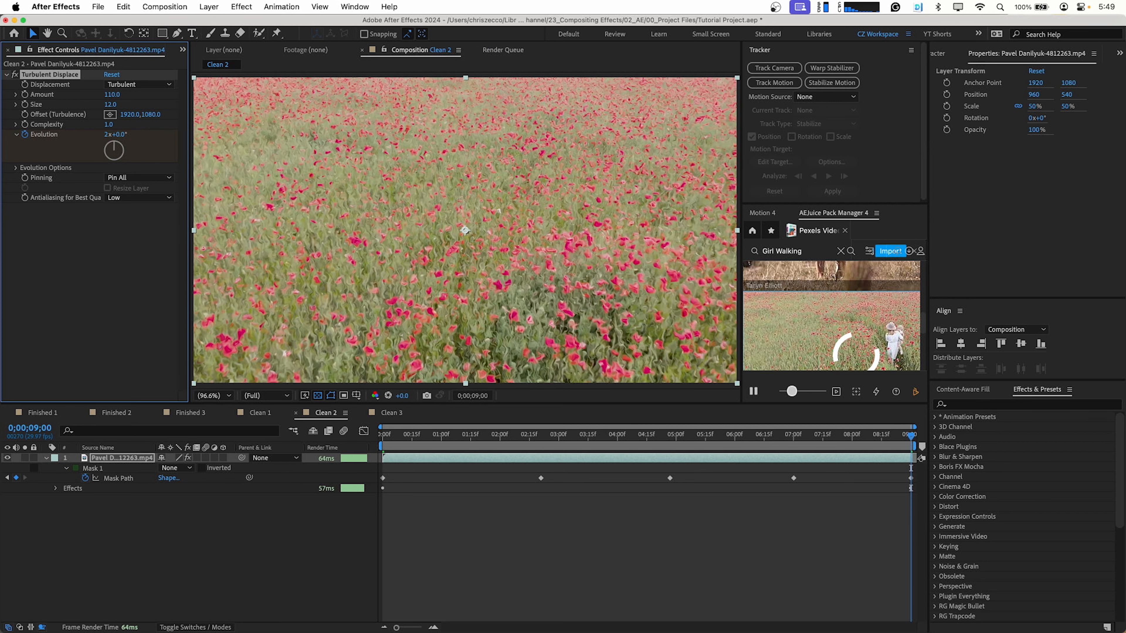
drag(882, 446, 268, 468)
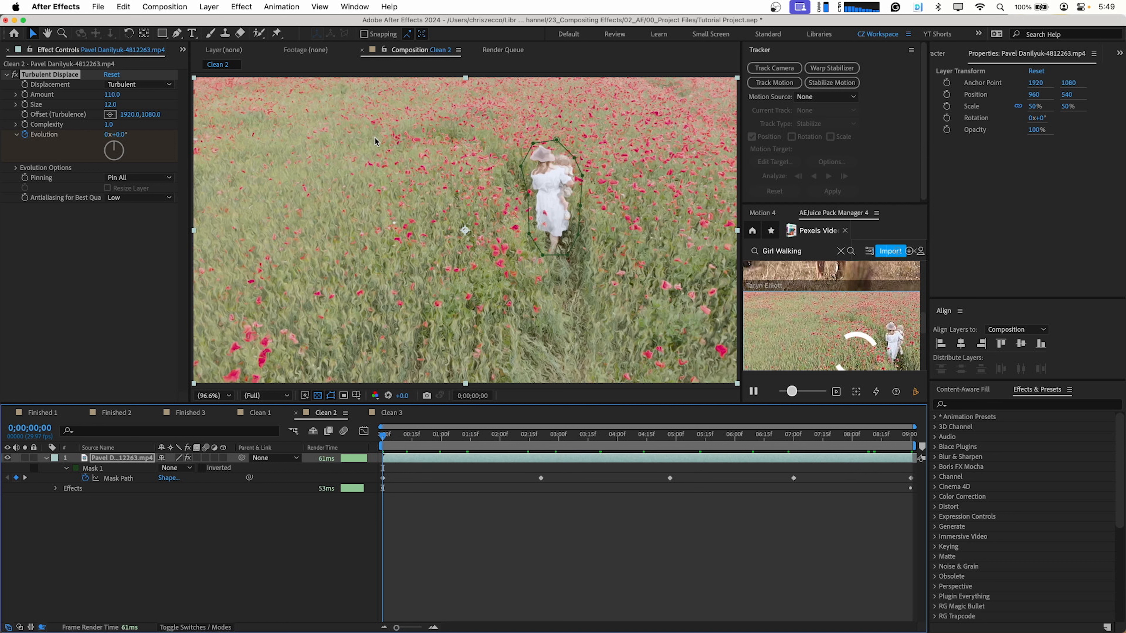
click(16, 168)
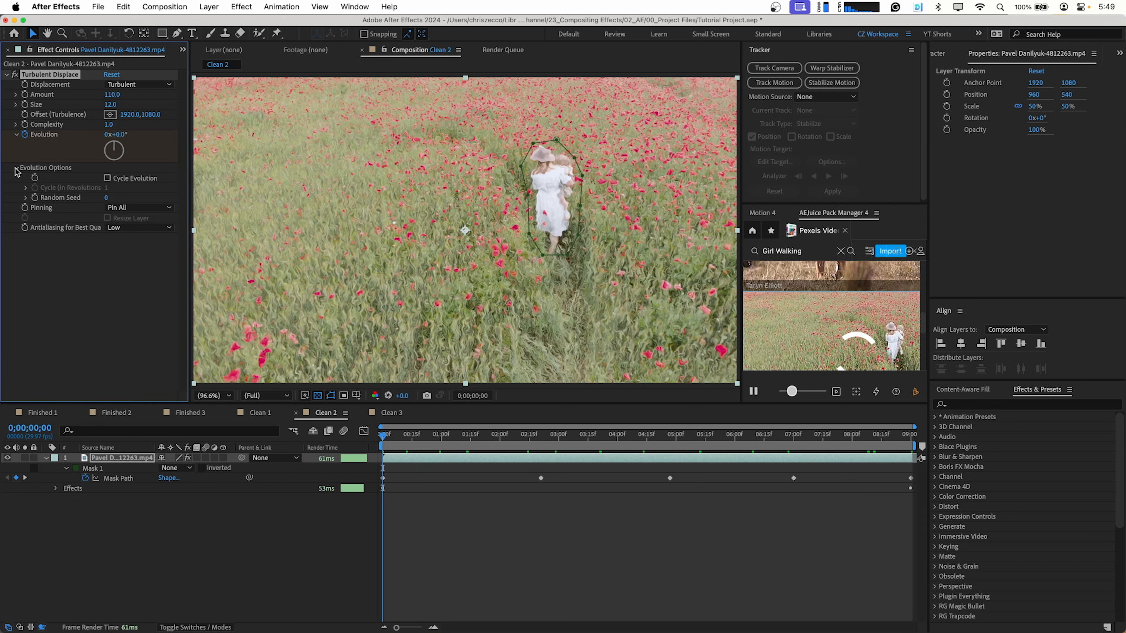
click(108, 178)
click(411, 531)
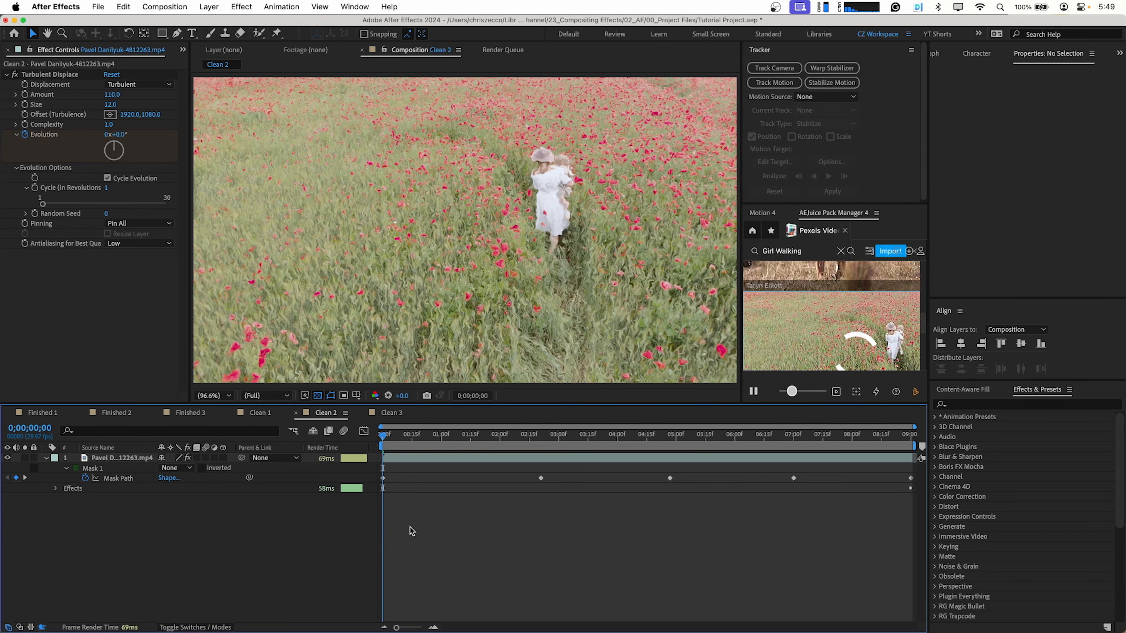
- Add Mask 1 as a mask reference in Turbulent Displace's Compositing Options
click(295, 466)
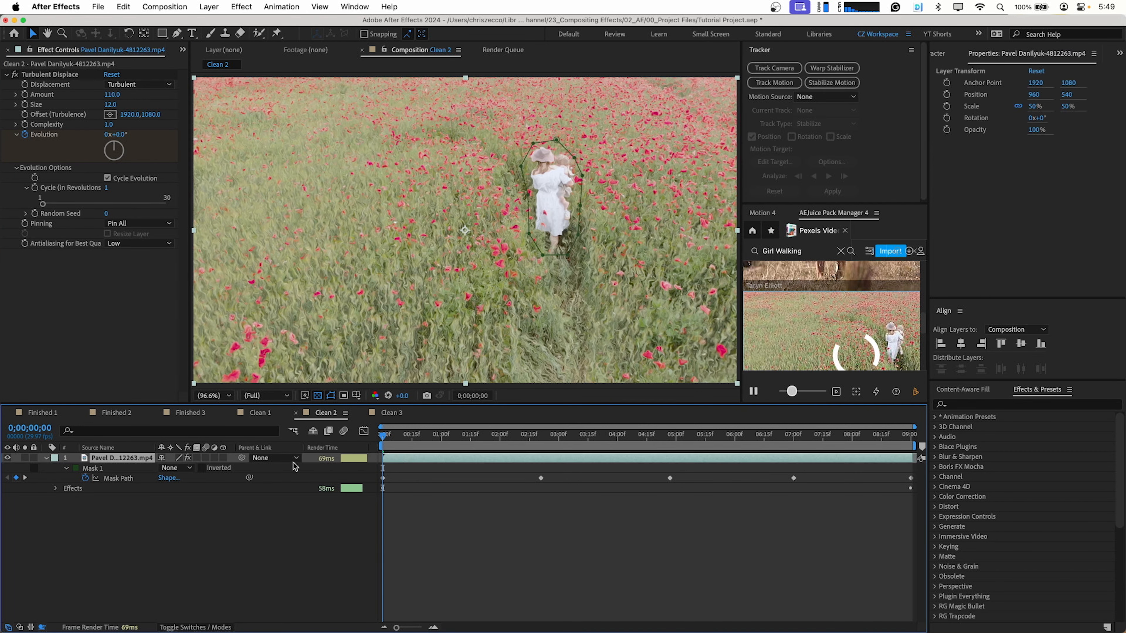
click(55, 488)
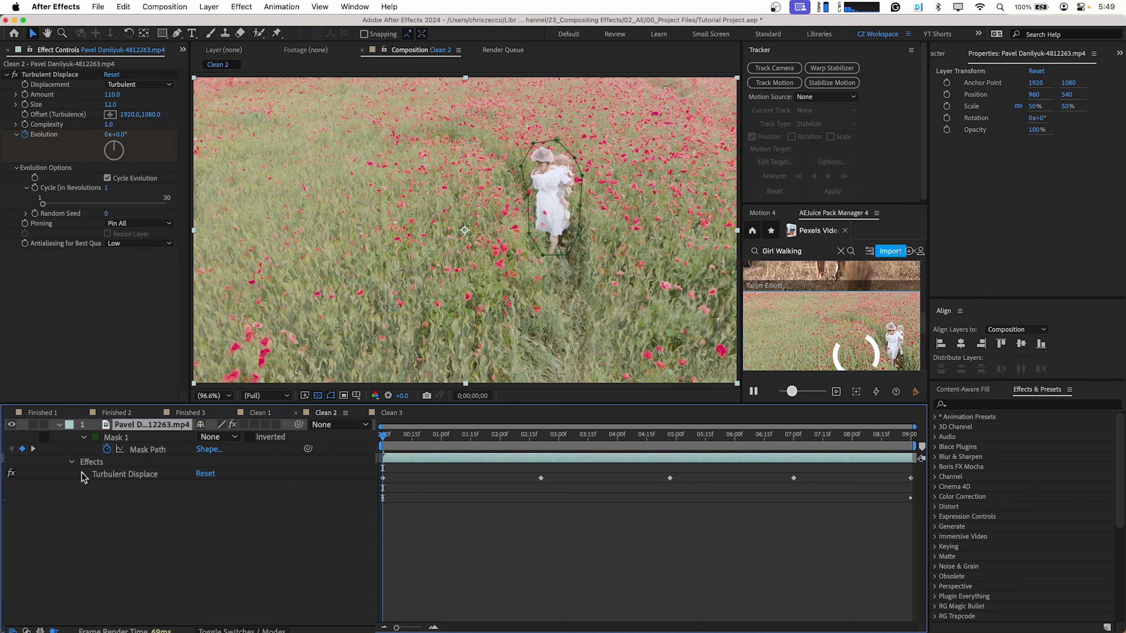
click(65, 498)
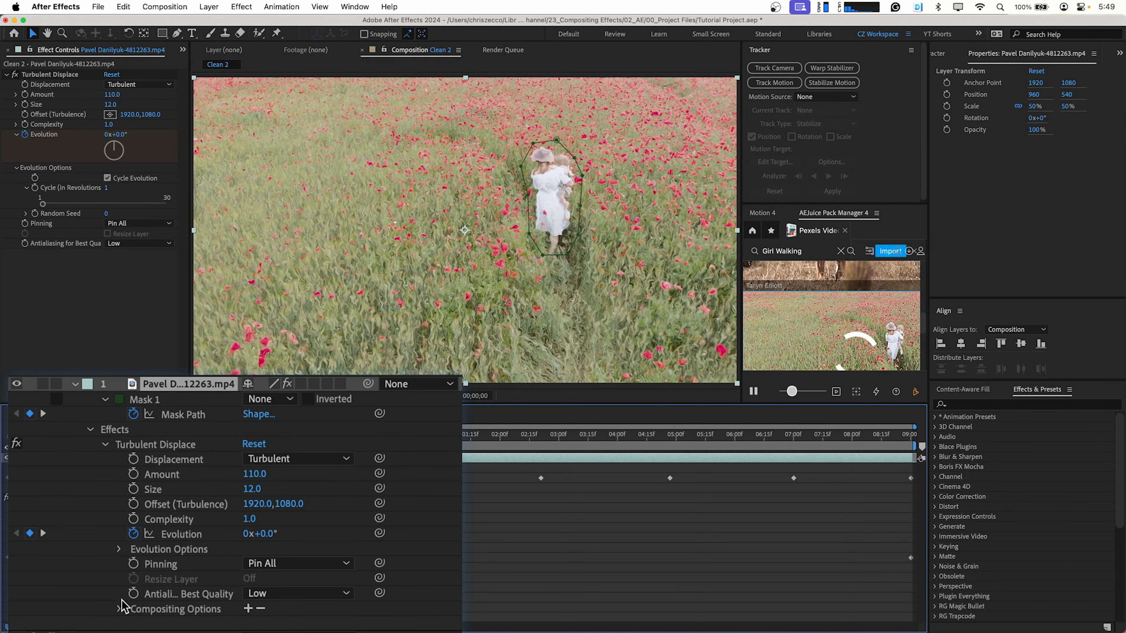
click(119, 610)
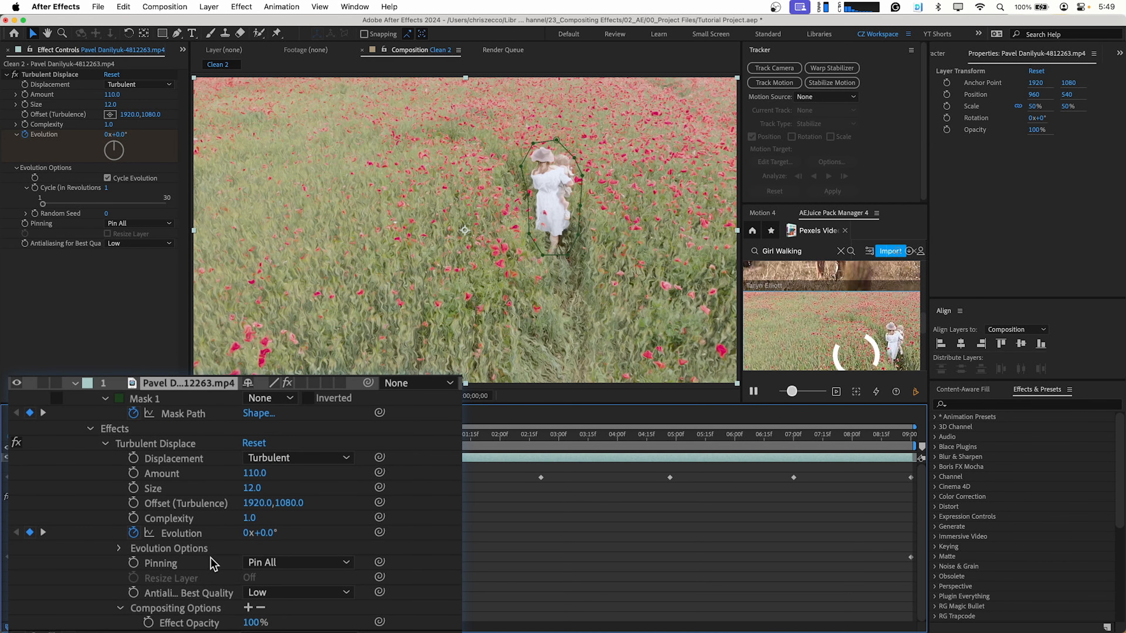
click(249, 608)
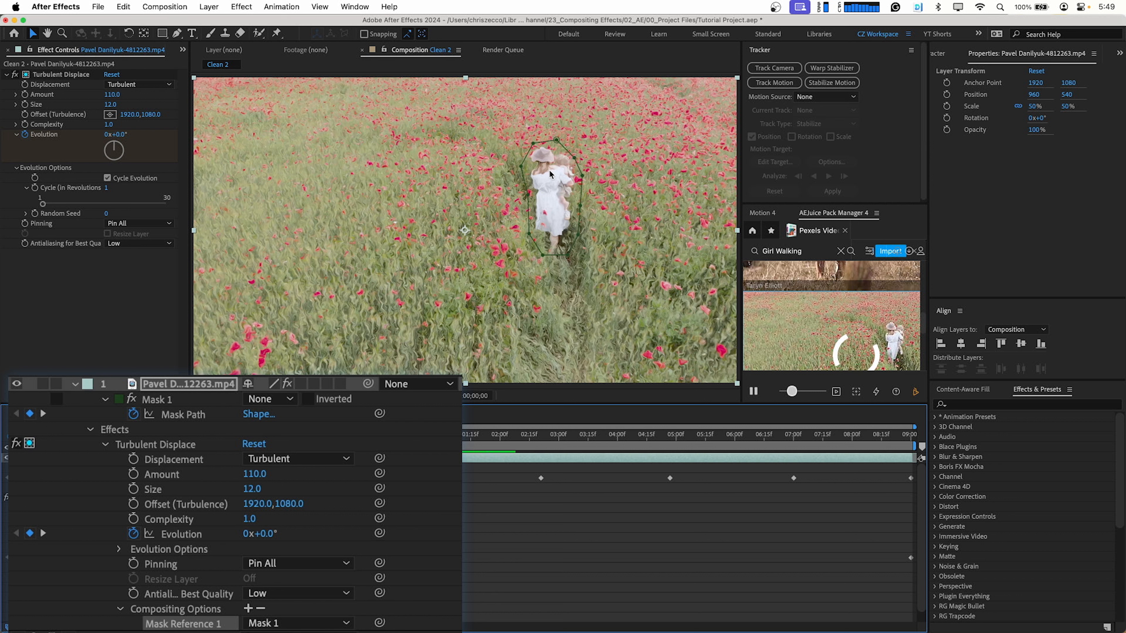
- Set Mask 1 to Subtract with an 18-pixel feather and check the woman's edges through the clip
click(272, 401)
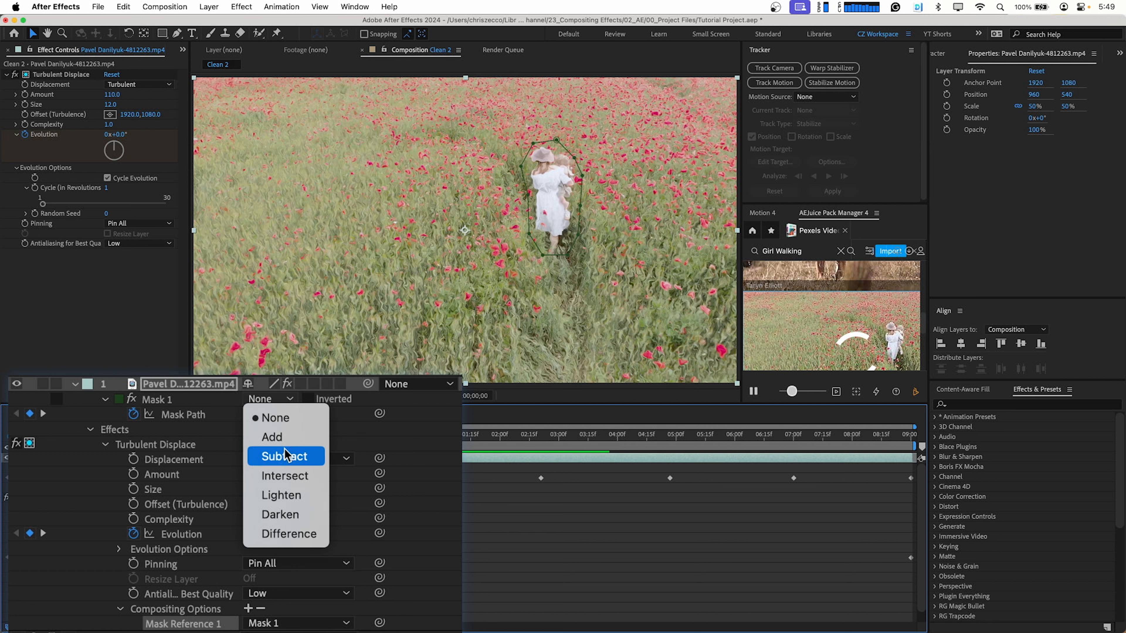
click(310, 458)
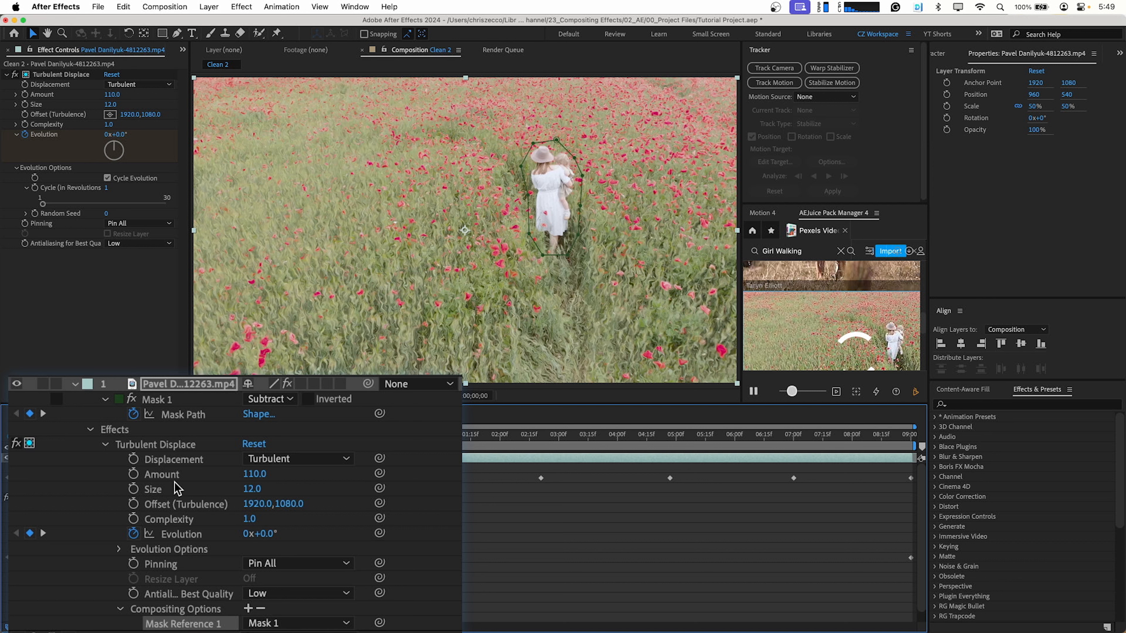
click(105, 399)
click(105, 399)
drag(276, 432, 293, 431)
drag(545, 438, 523, 457)
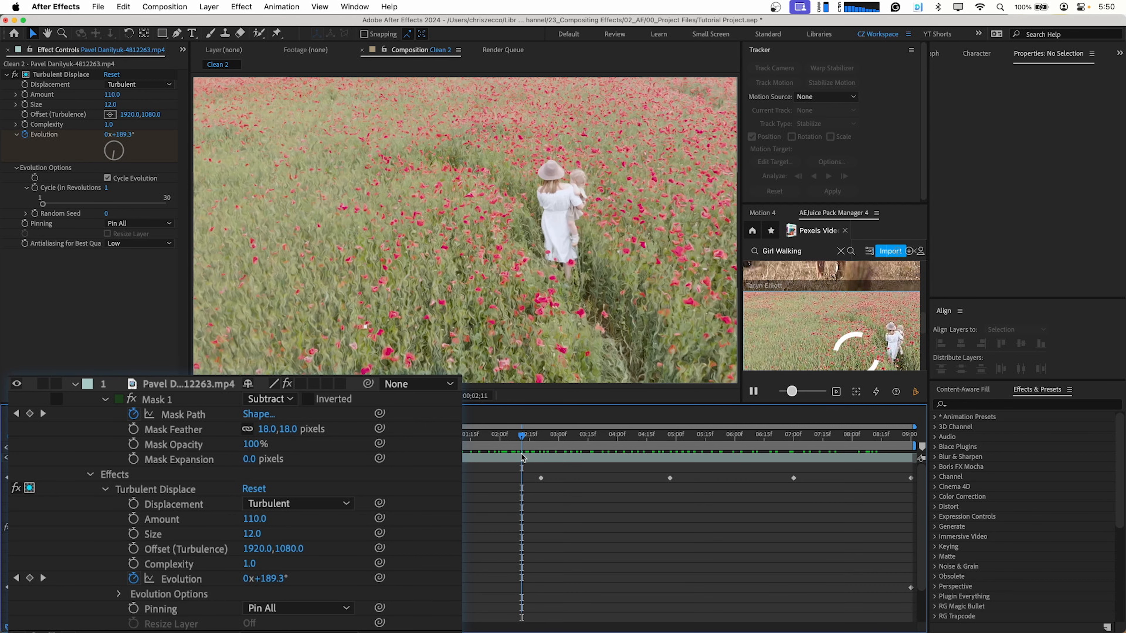
- Apply a Transform effect to the clip, scale it to 167, and preview the enlarged footage
key(comma)
key(comma)
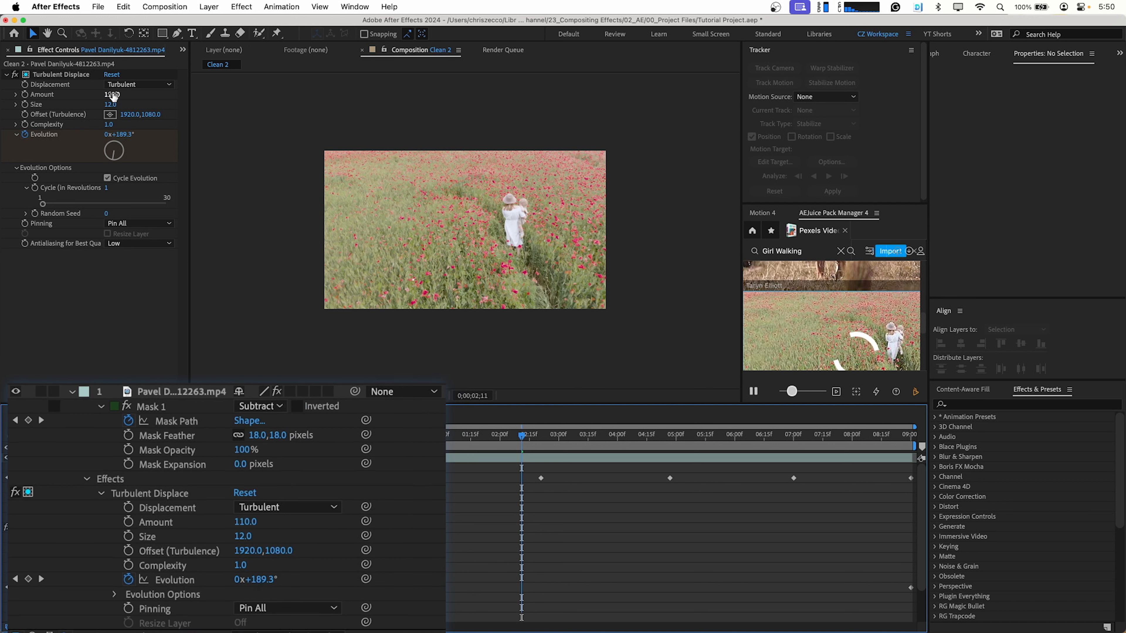
click(509, 460)
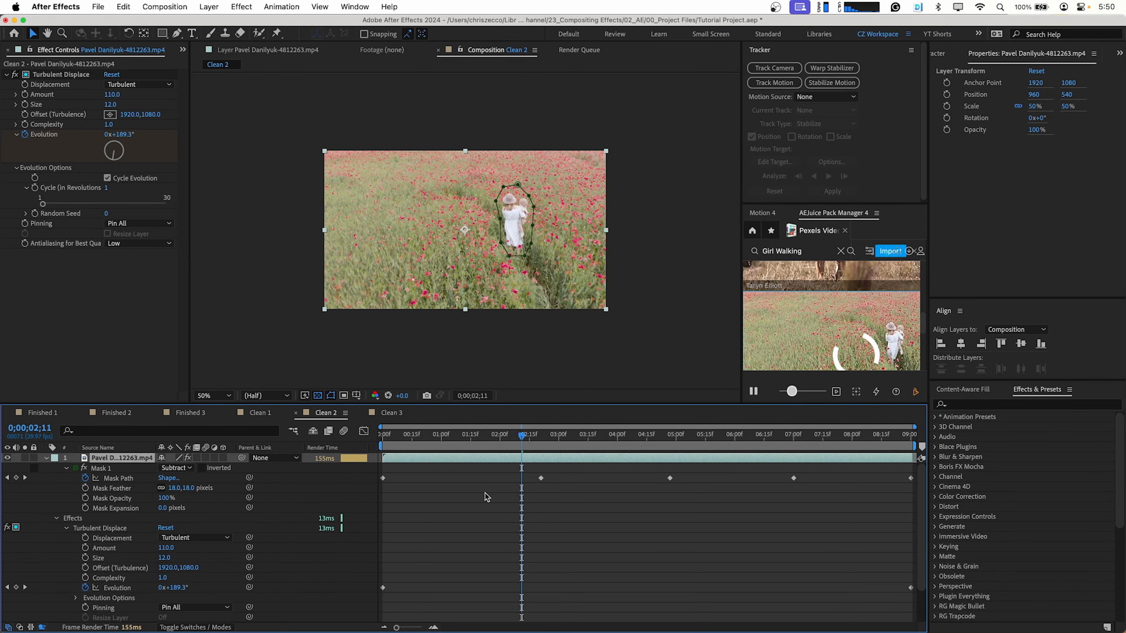
key(ctrl+space)
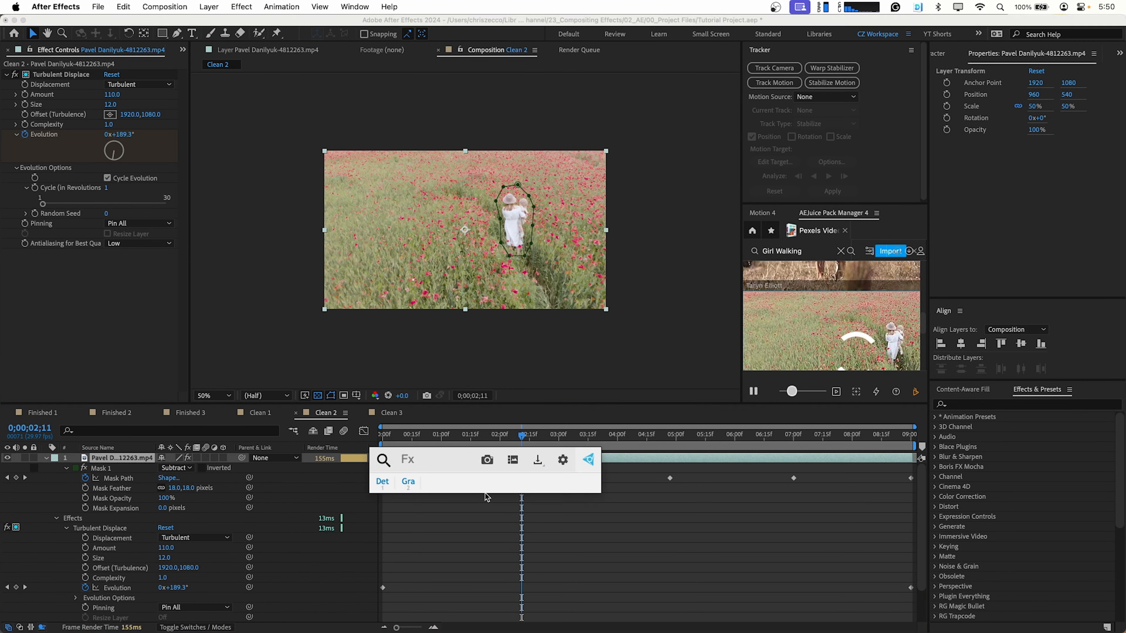
text(Tran)
key(Return)
drag(116, 268, 133, 269)
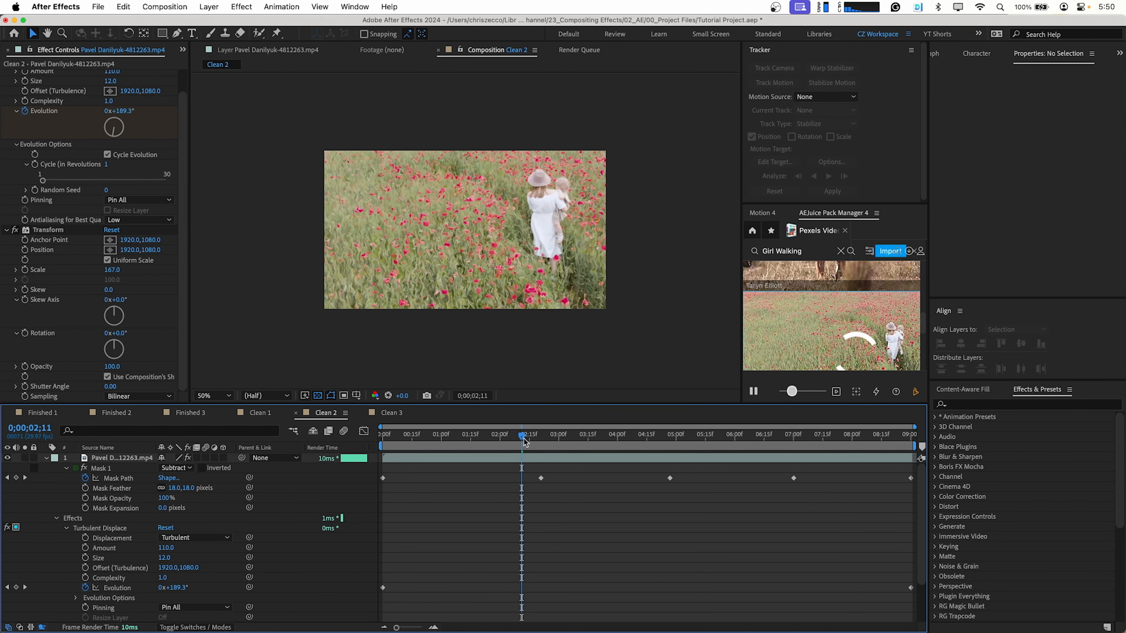
drag(522, 436, 633, 433)
click(511, 459)
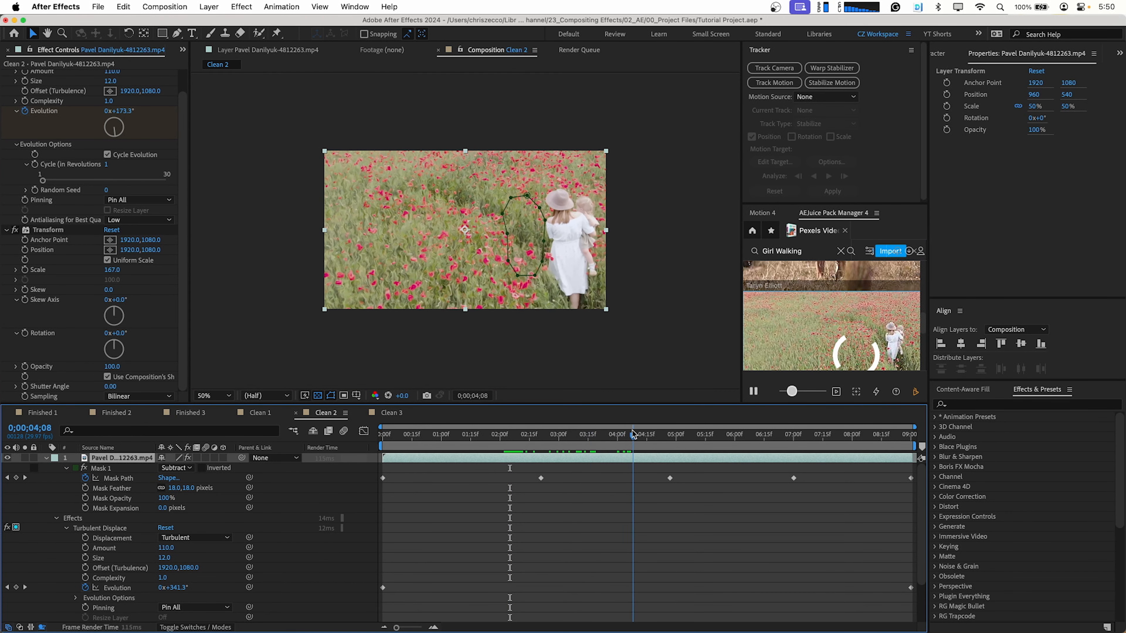
key(slash)
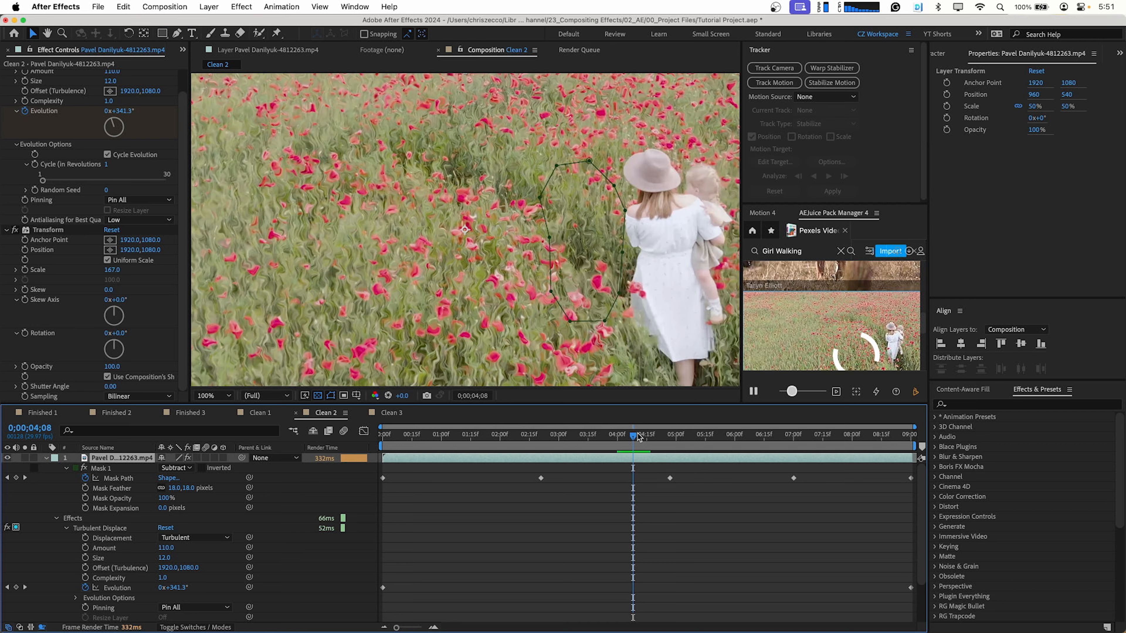
- Draw a rectangular mask covering the left half of the footage, extending beyond the frame edges
drag(634, 435, 562, 436)
click(162, 34)
key(comma)
mouse_move(253, 113)
mouse_down()
mouse_move(372, 253)
mouse_move(468, 334)
mouse_up()
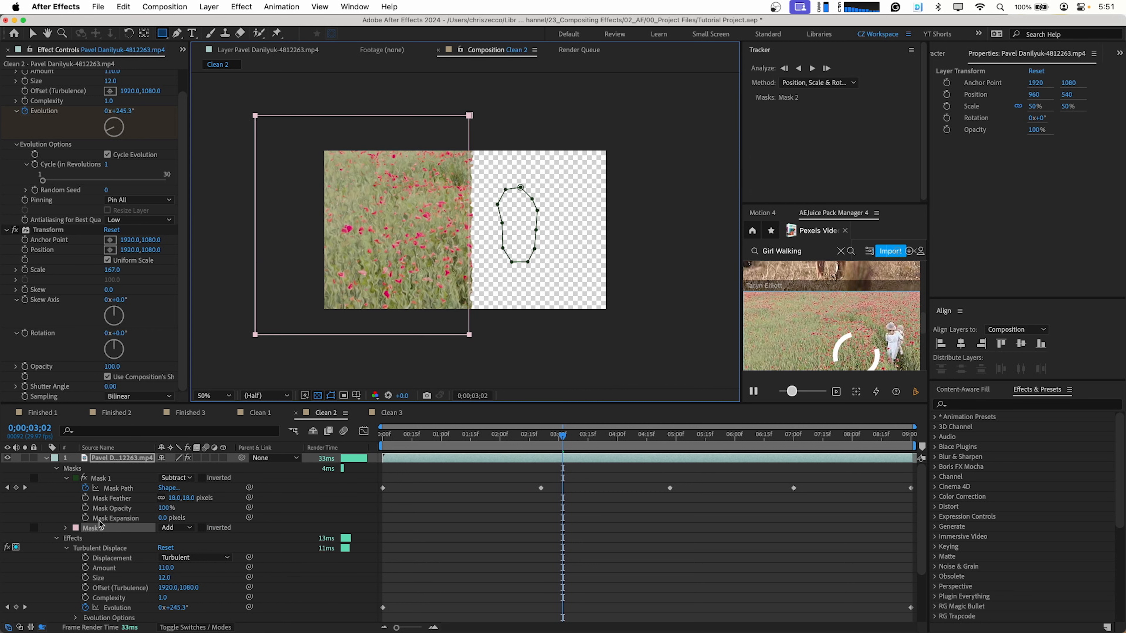
- Add Mask 2 as the mask reference in the Transform effect's Compositing Options and preview the split
scroll(127, 528, down, 5)
scroll(128, 528, down, 2)
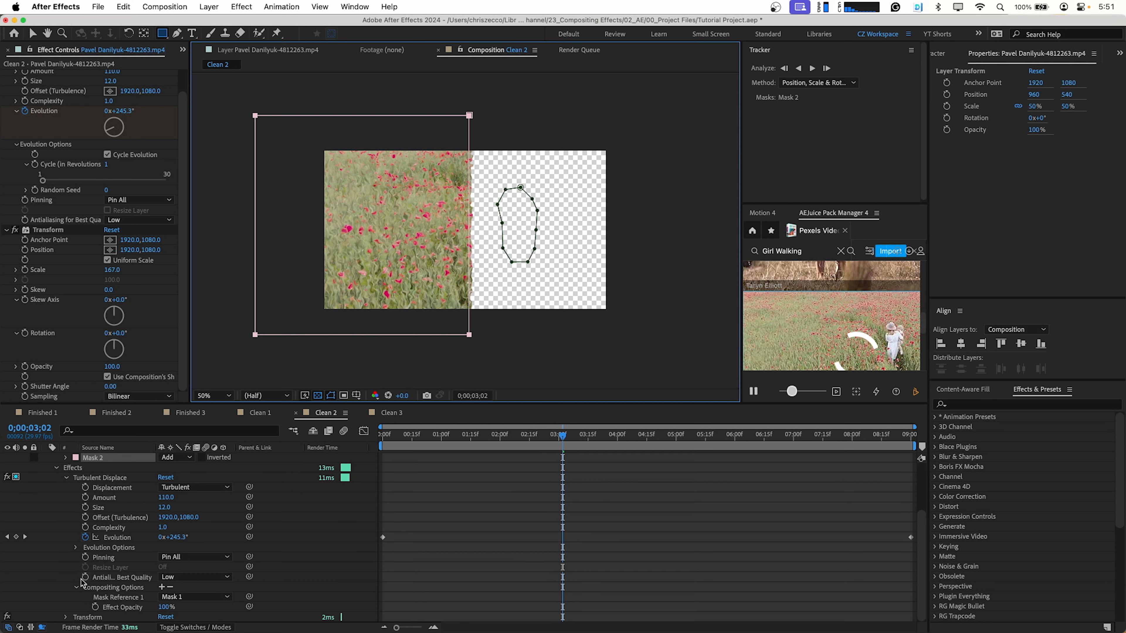
click(65, 617)
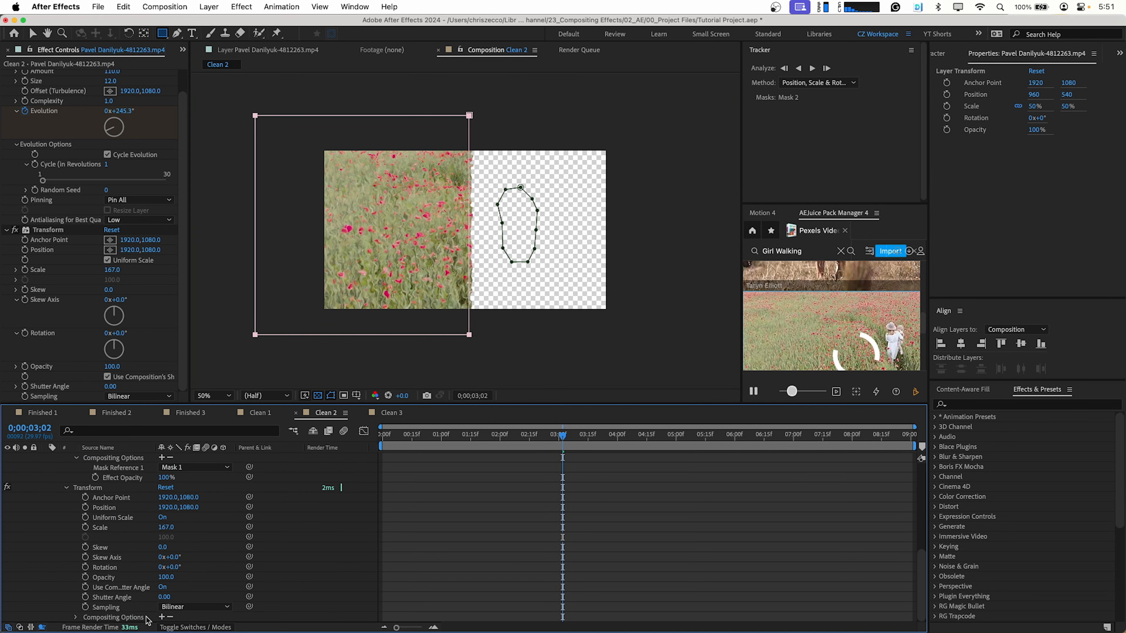
click(162, 617)
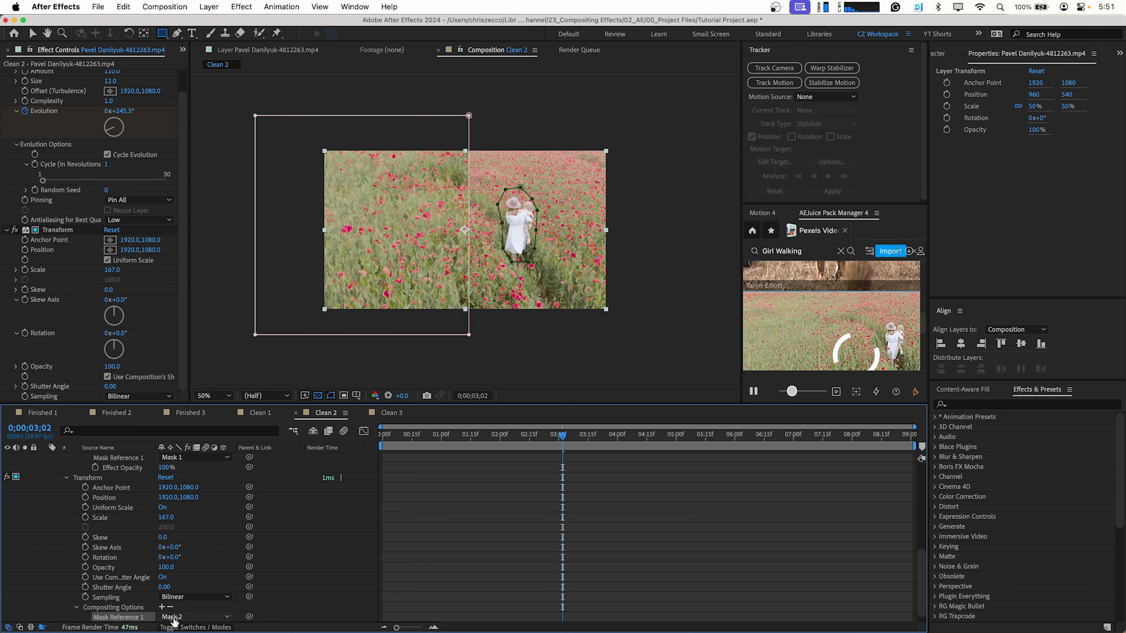
click(174, 617)
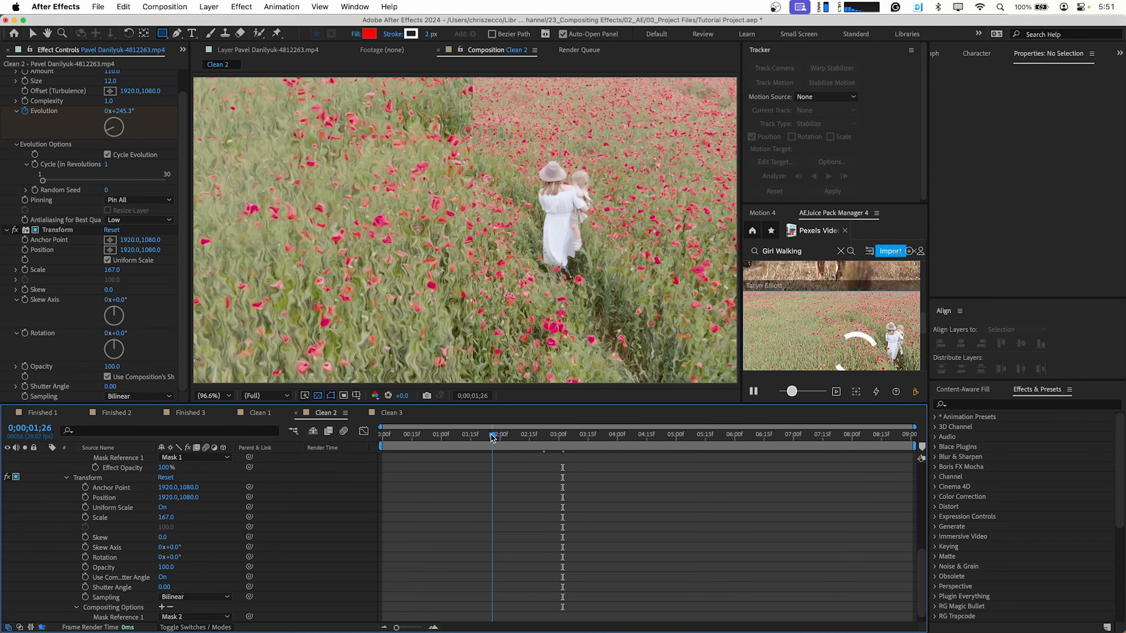
drag(492, 435, 468, 437)
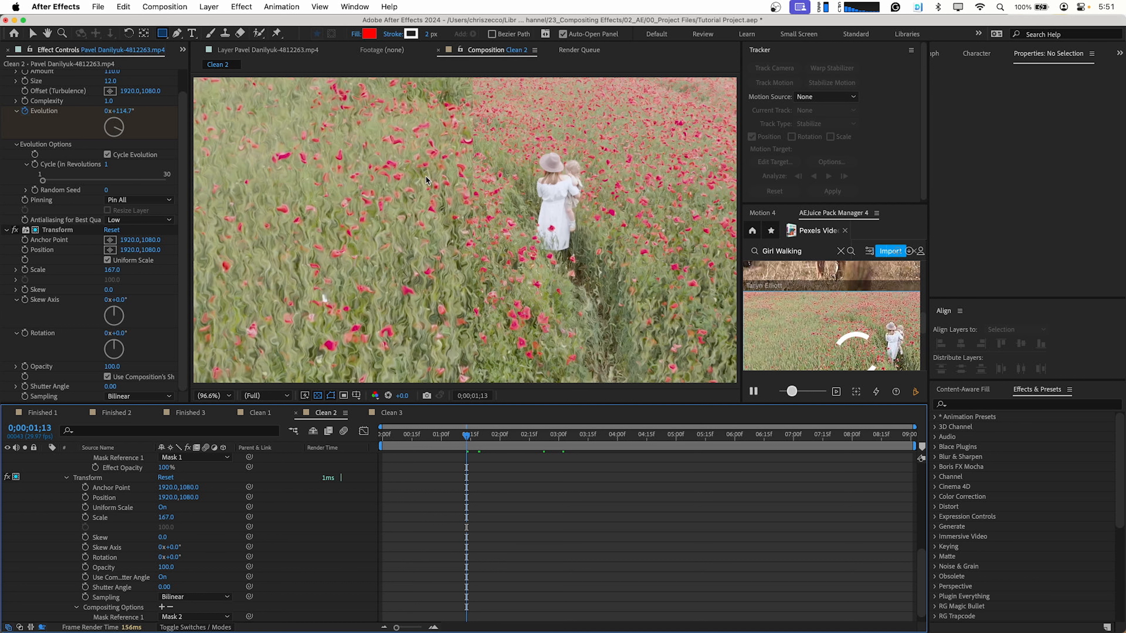
- Move Mask 2's right edge back and forth, leaving it slightly right of the frame's centre
key(v)
scroll(491, 477, up, 10)
click(488, 462)
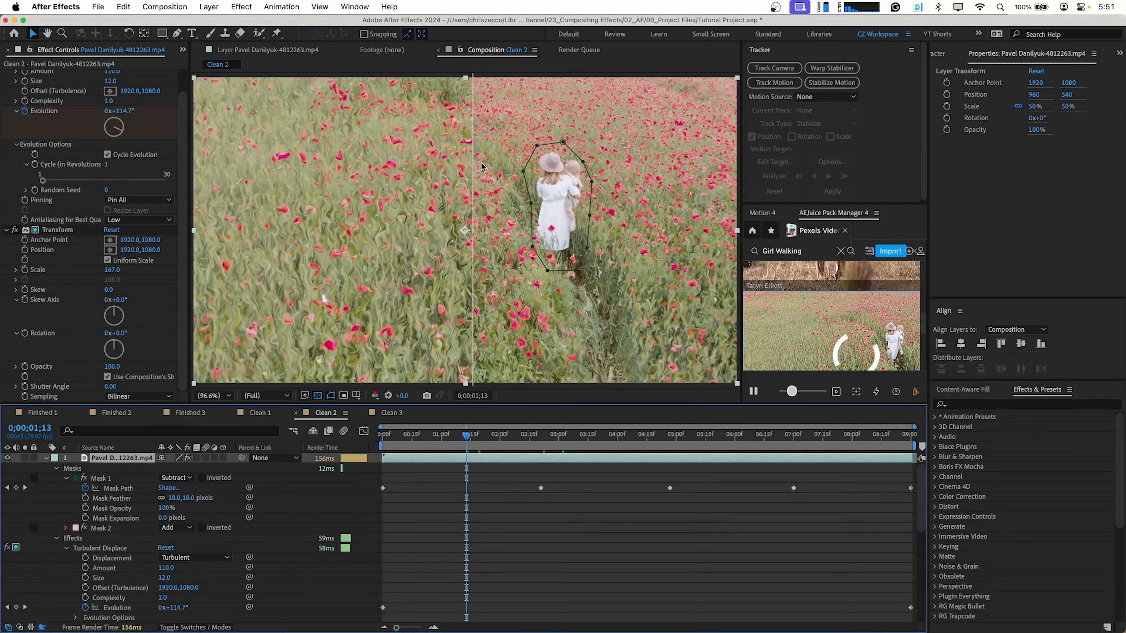
key(comma)
drag(438, 392, 439, 390)
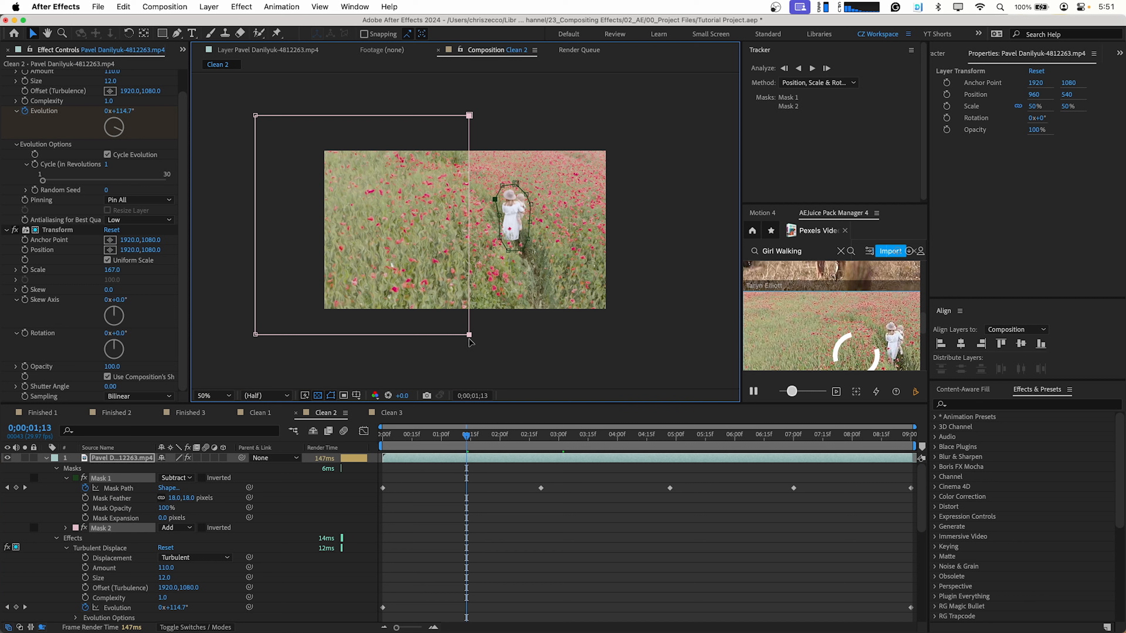
drag(441, 91, 492, 372)
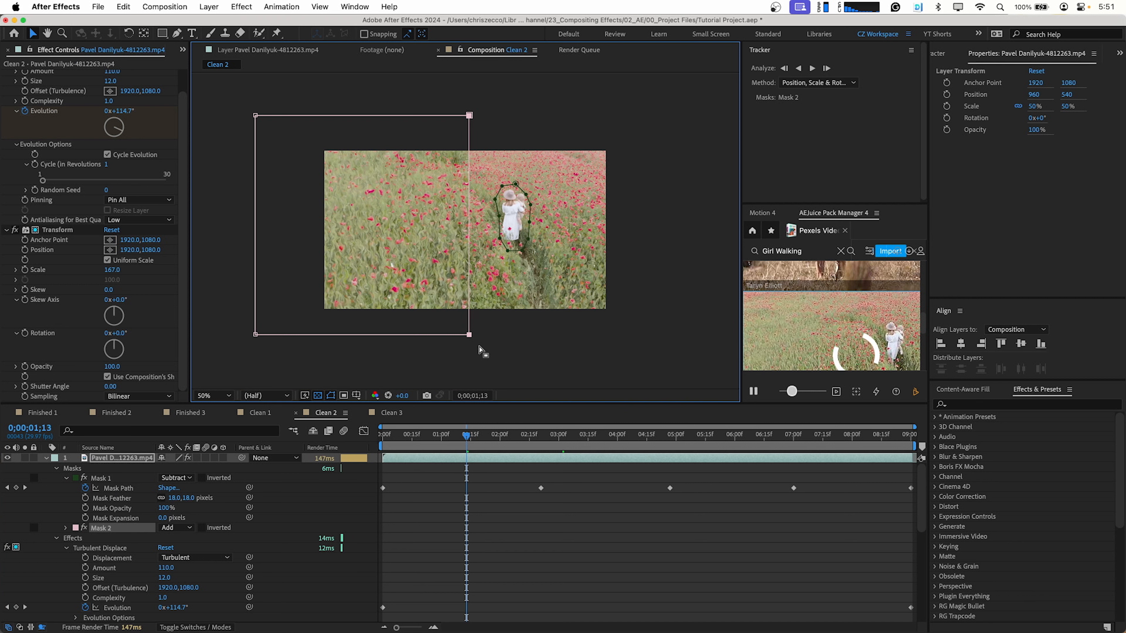
drag(469, 335, 437, 343)
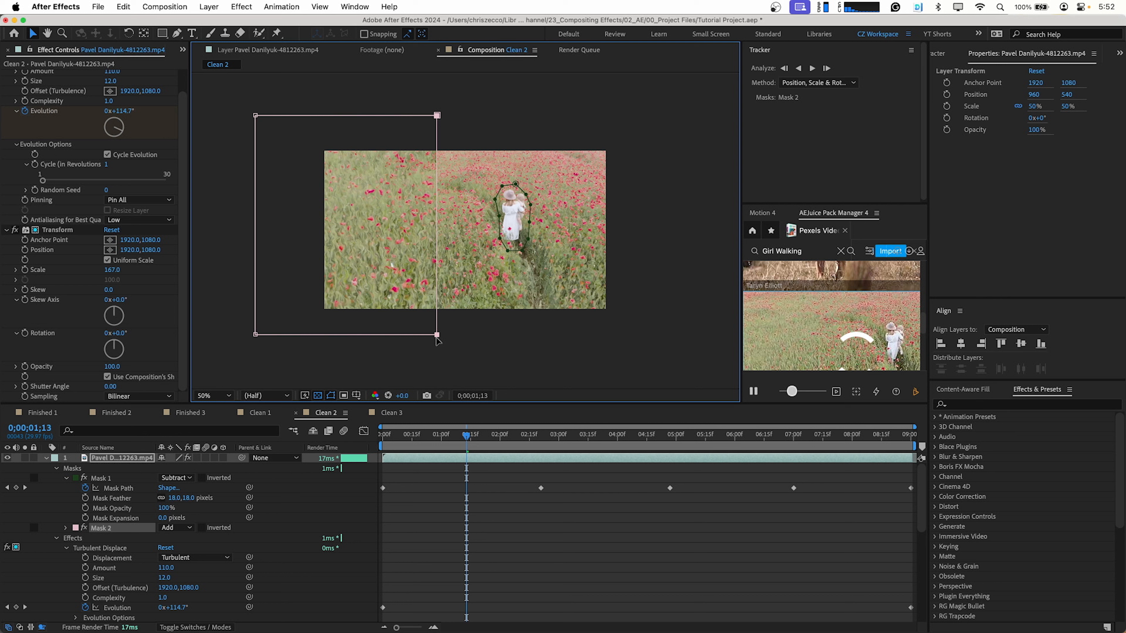
drag(438, 336, 477, 336)
key(shift+slash)
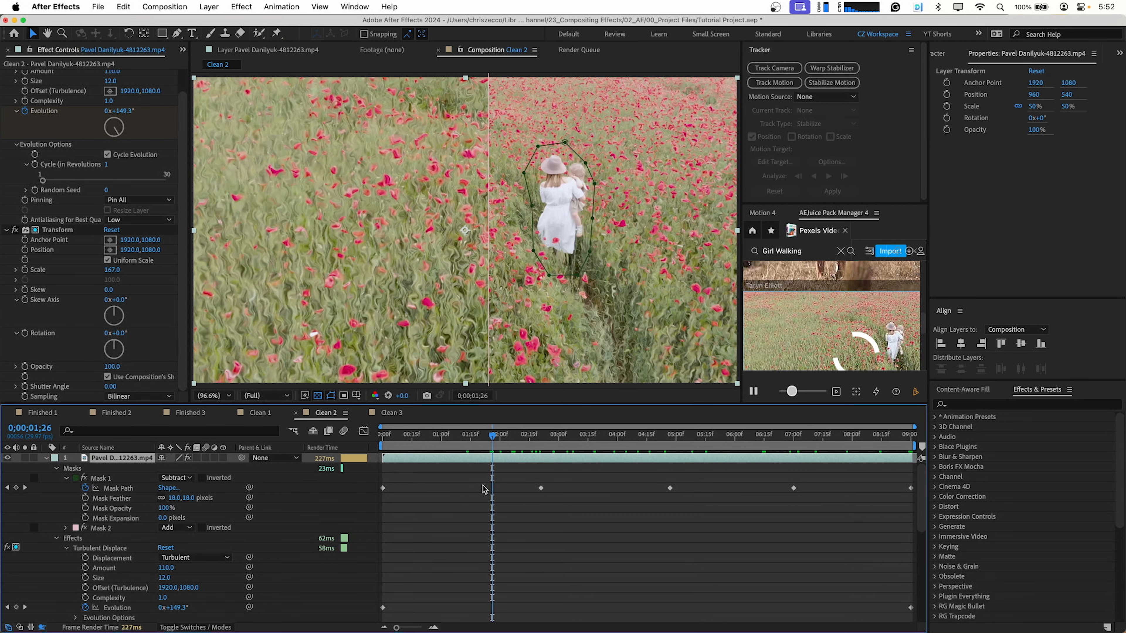
- Apply the Lumetri Color effect to the poppy field clip
key(ctrl+space)
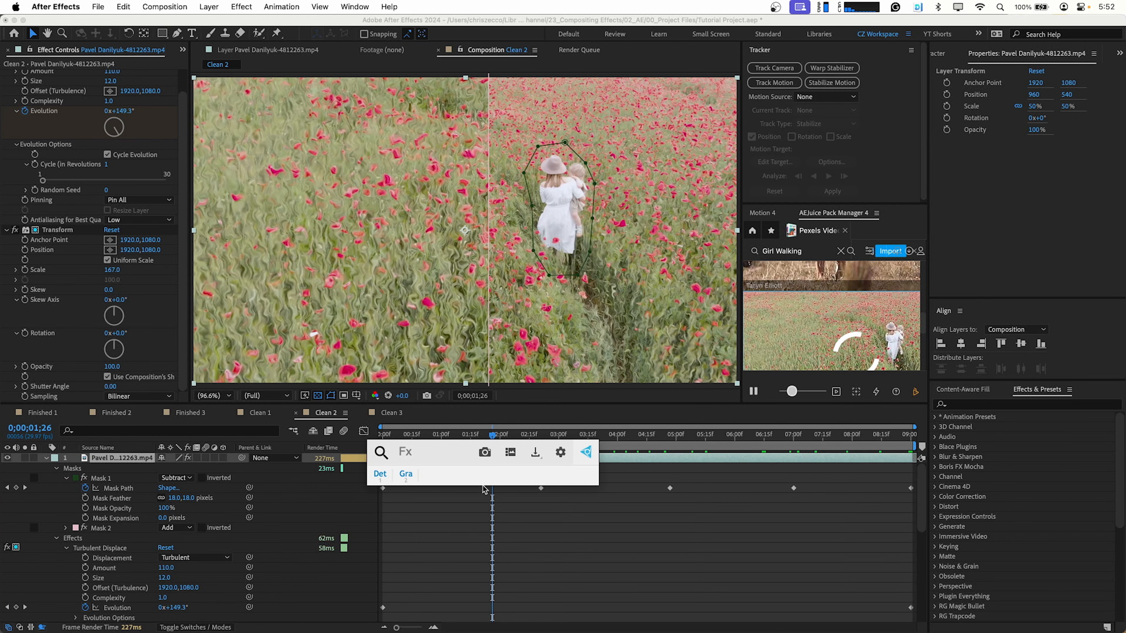
text(lum)
key(Return)
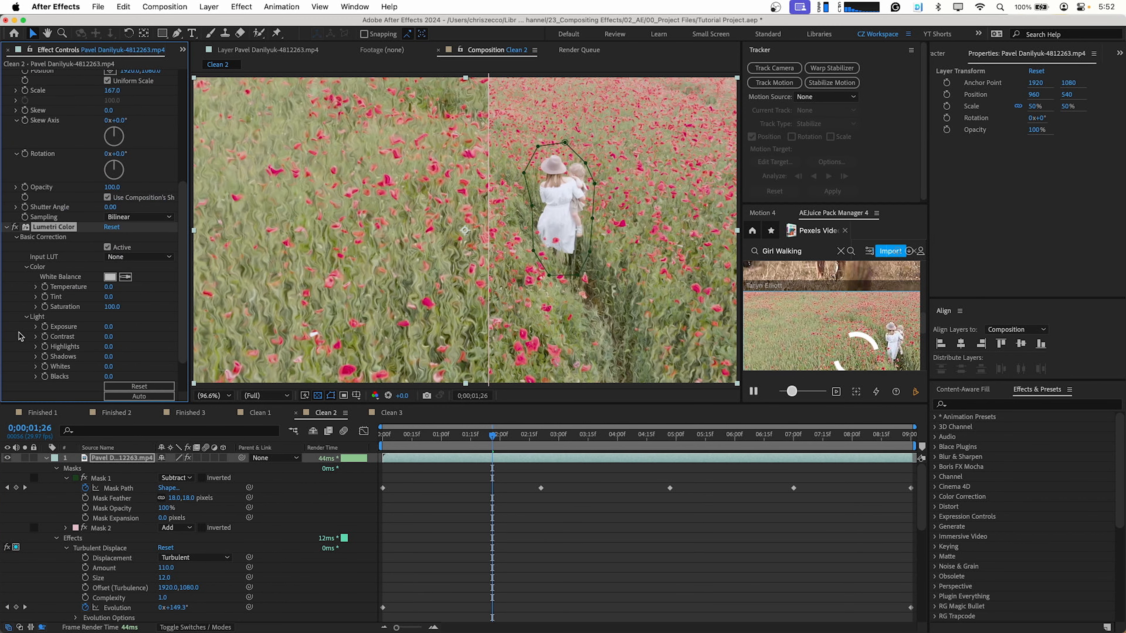
- Set the Lumetri Color saturation to 0 on the poppy field clip
click(111, 307)
text(0)
key(Return)
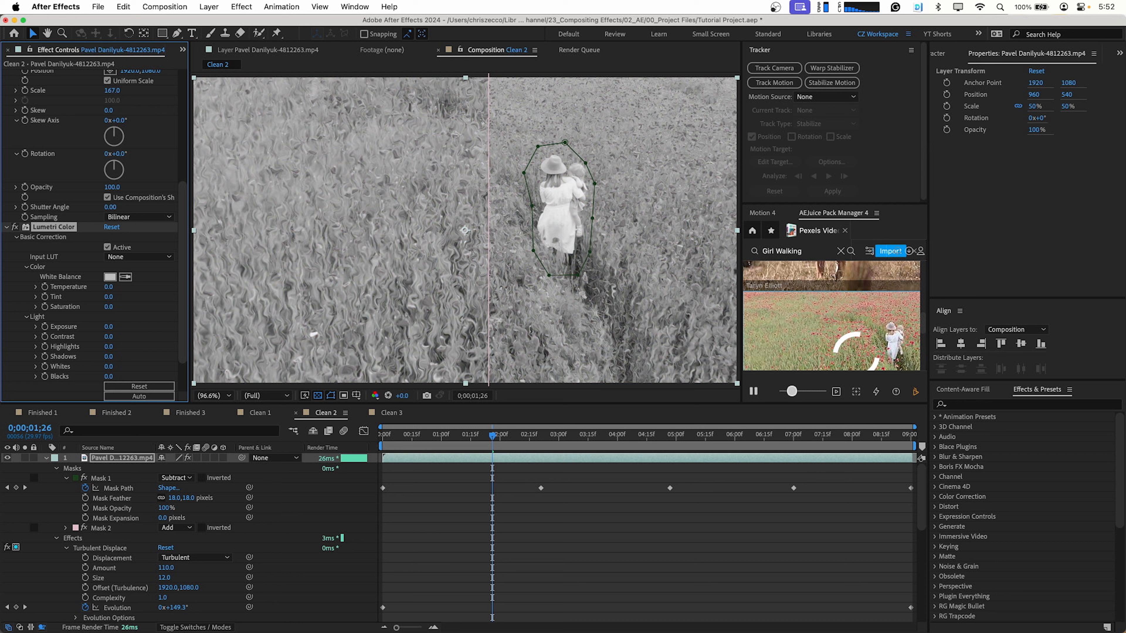
- Add a mask reference in Lumetri Color's Compositing Options, set it to Mask 2, and scrub through the clip to preview it
scroll(156, 525, down, 10)
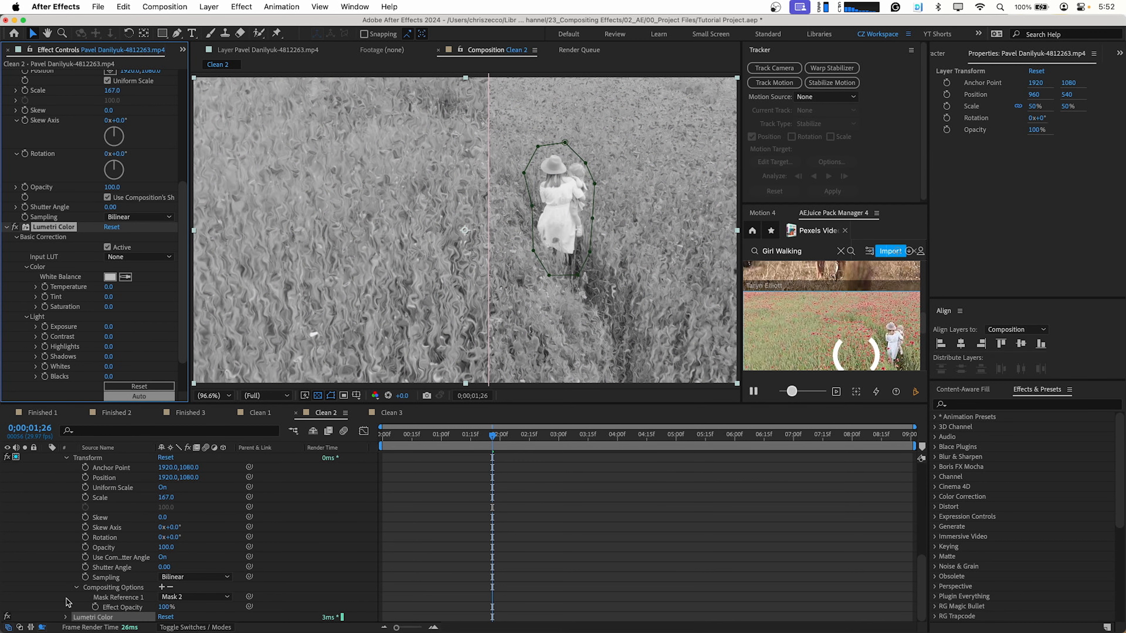
click(65, 617)
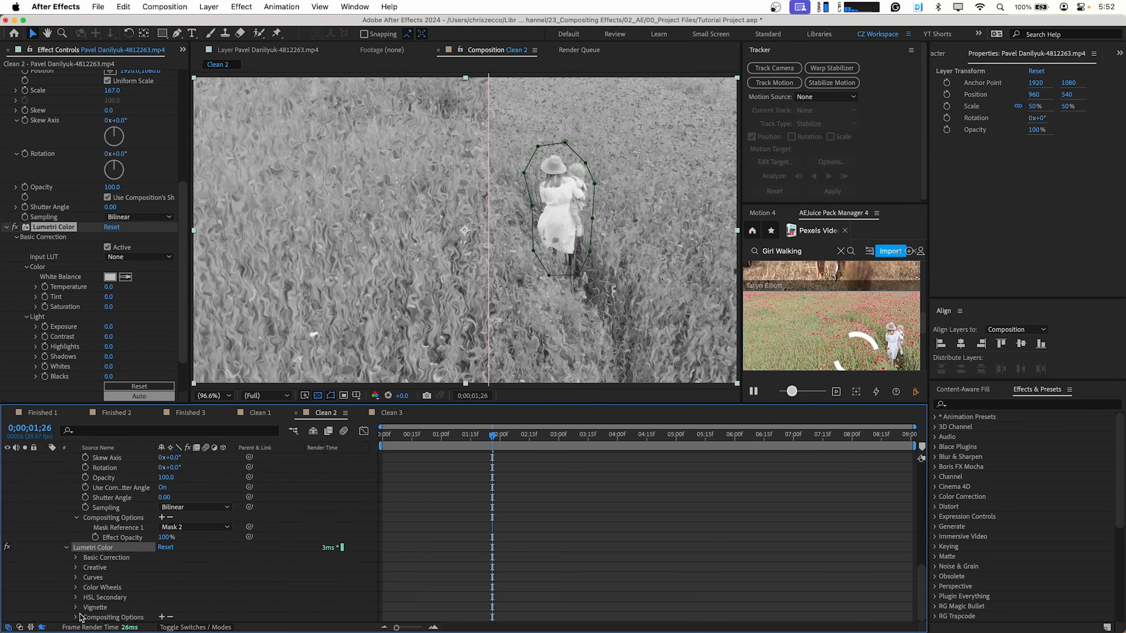
click(160, 617)
click(167, 619)
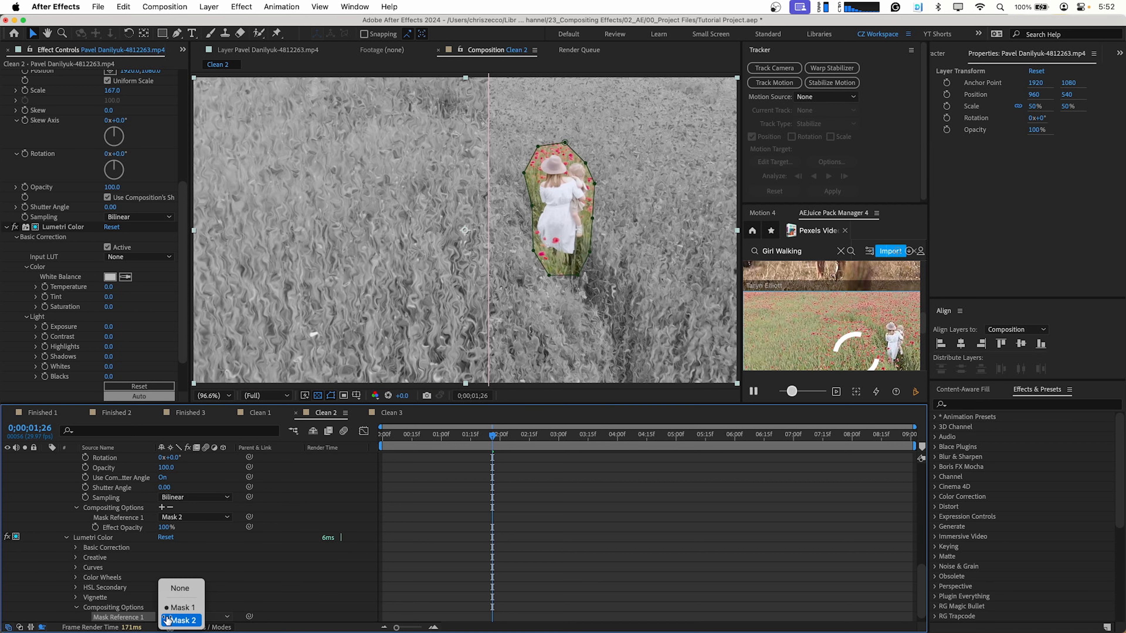
click(187, 621)
drag(647, 436, 522, 446)
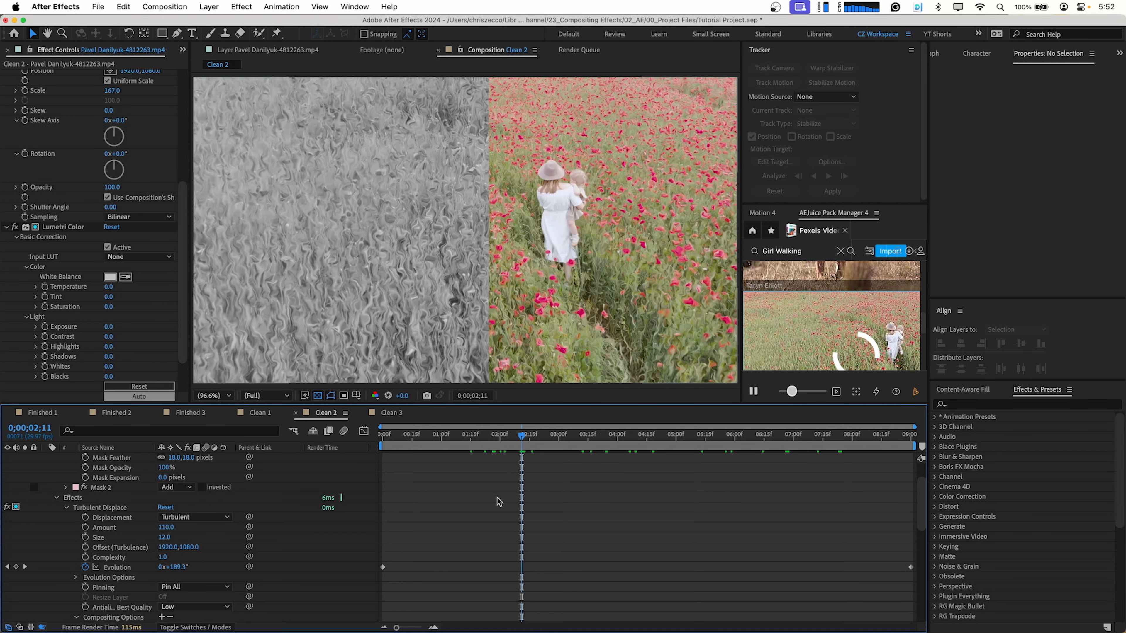
- Show only the poppy layer's keyframed properties in the timeline and review its effect stack from Turbulent Displace
scroll(492, 503, up, 2)
key(u)
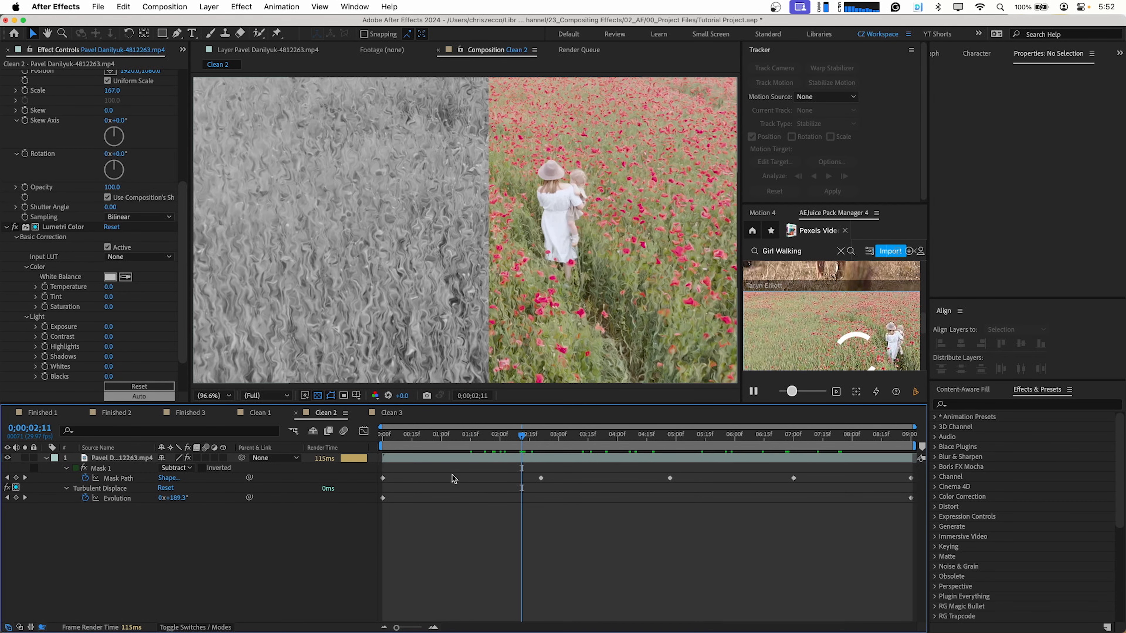
scroll(46, 271, up, 5)
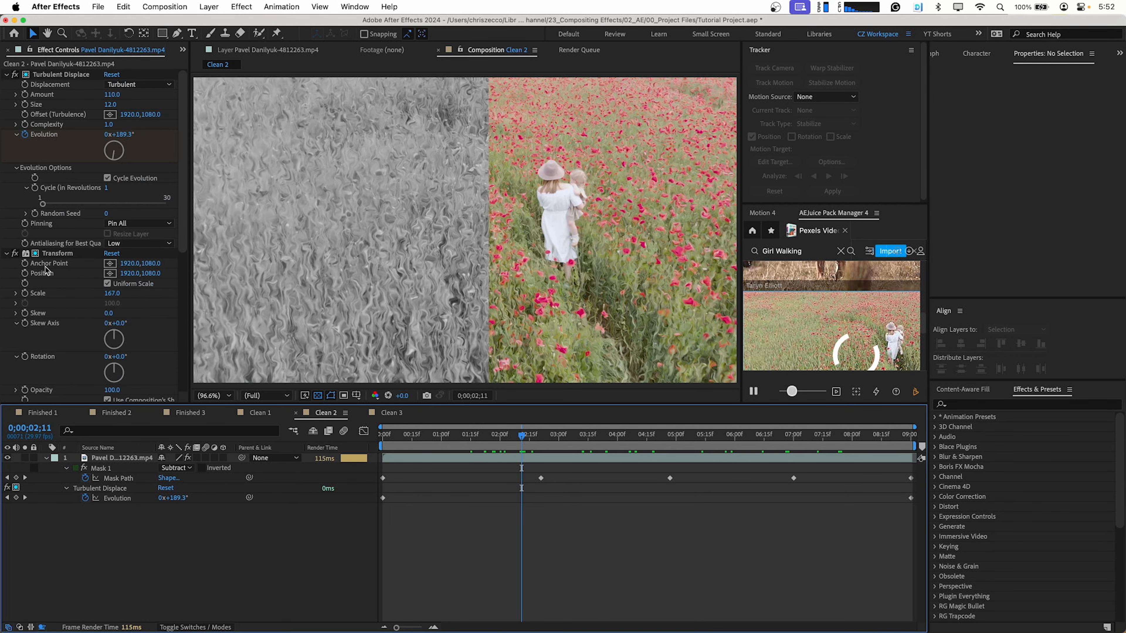